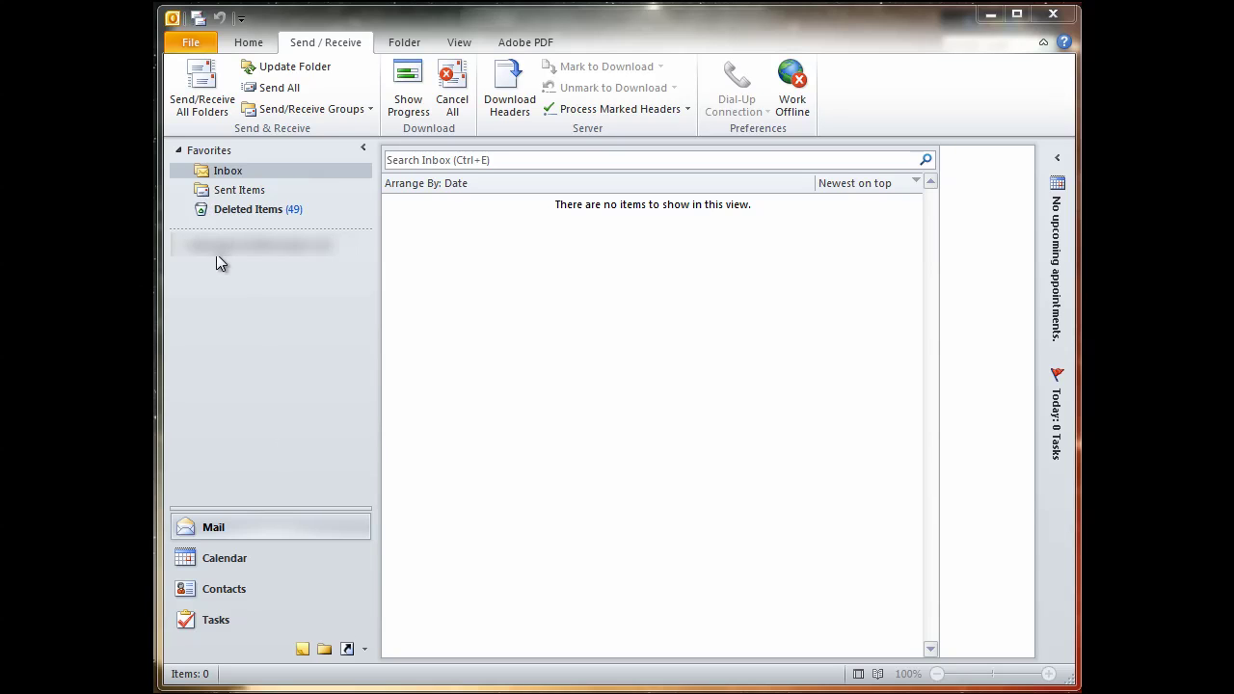
Start adding a new account and enter the user's name and e-mail address.
left_click(191, 44)
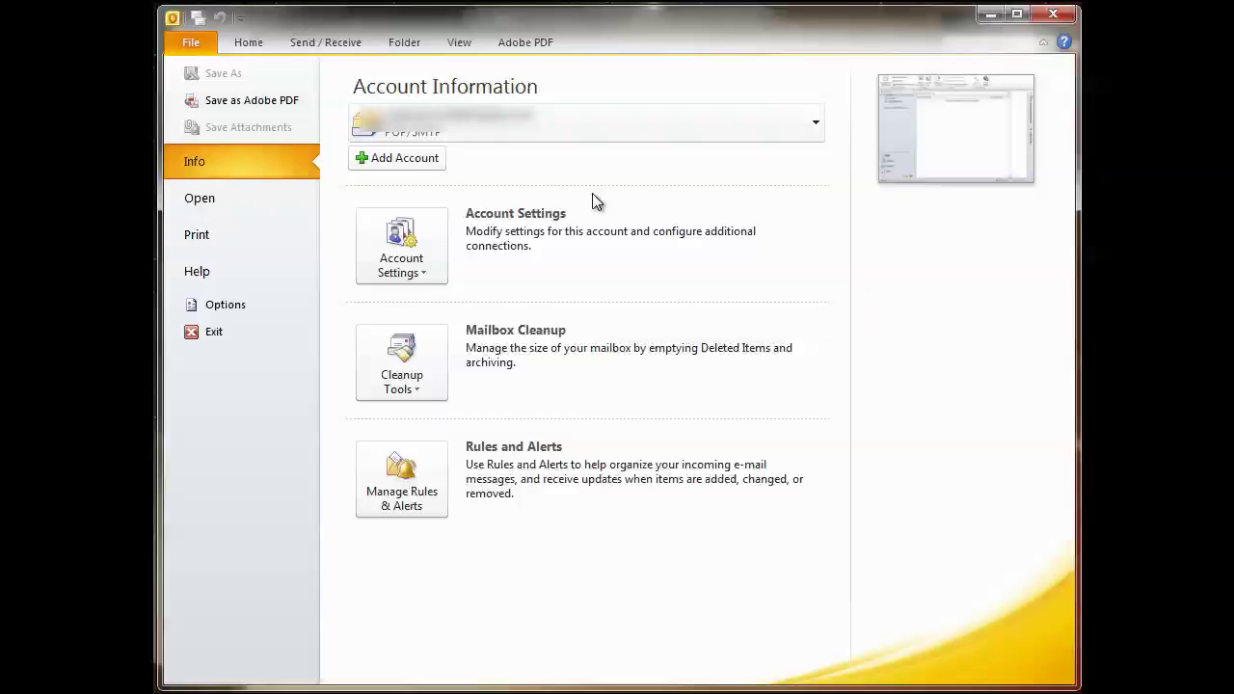
left_click(418, 158)
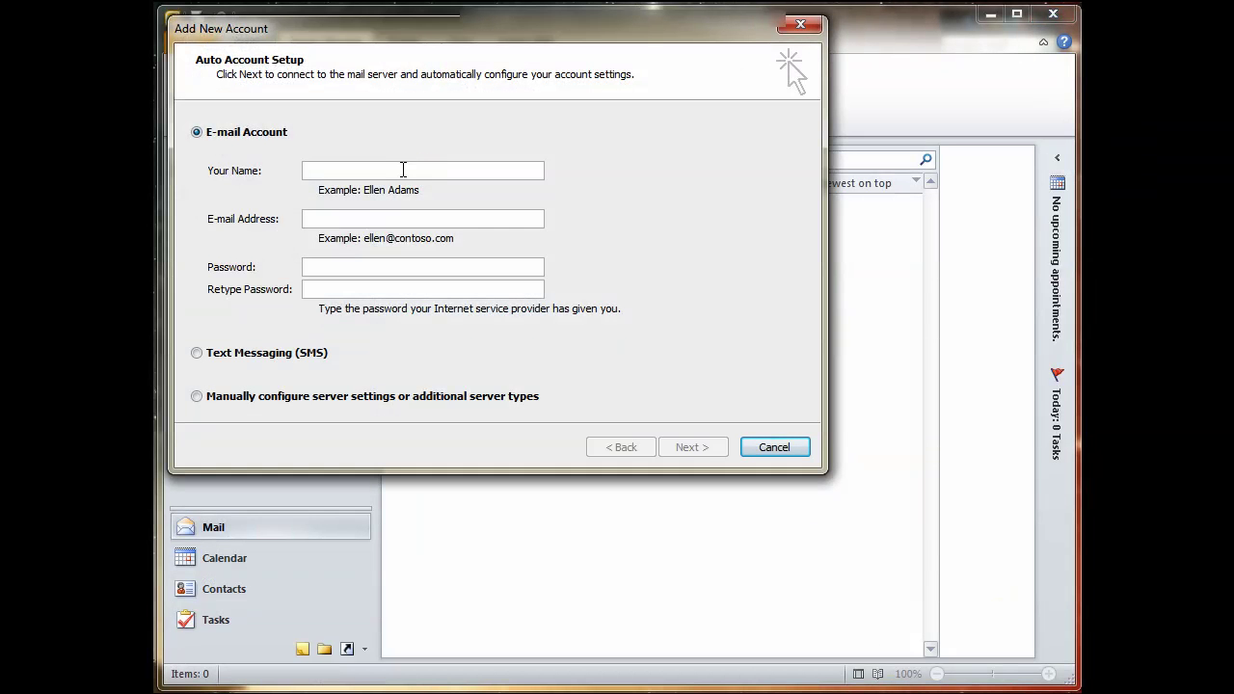
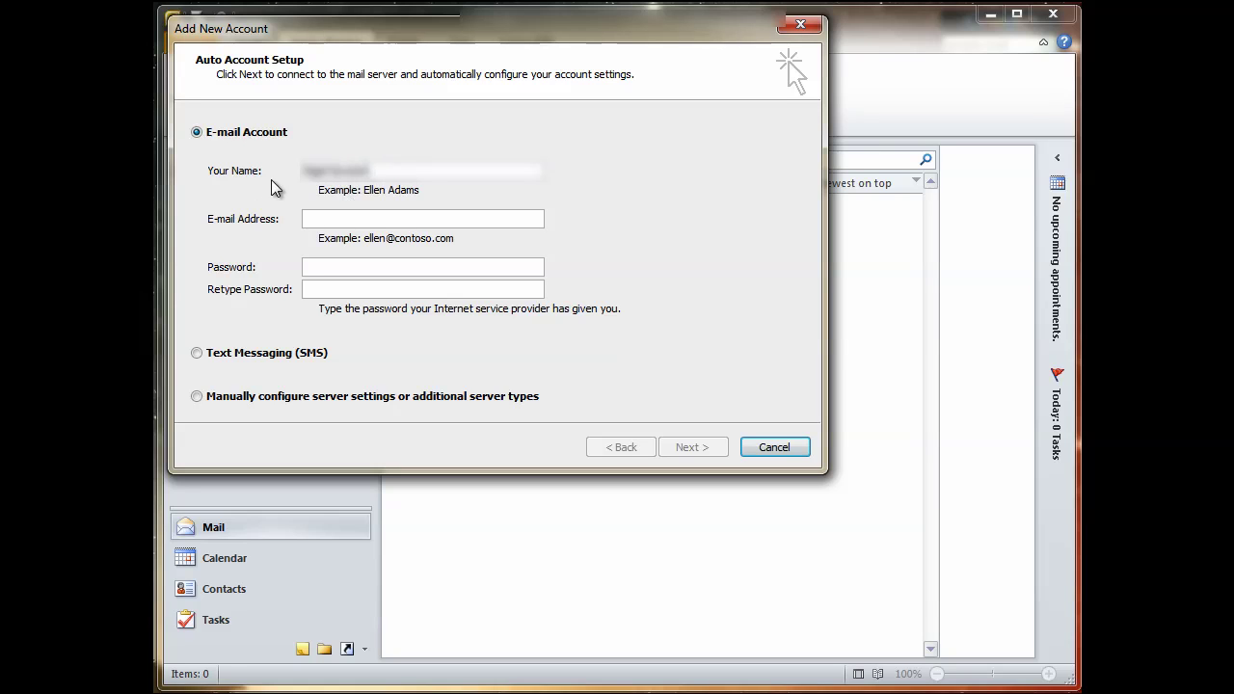
left_click(357, 219)
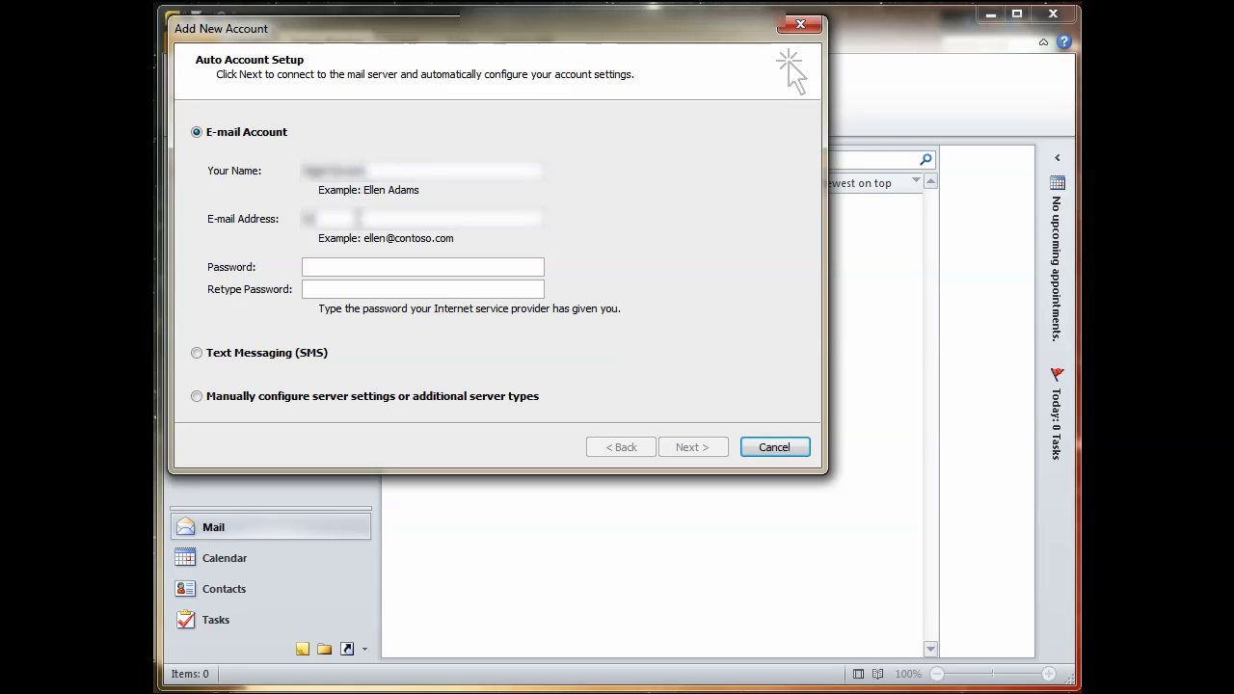
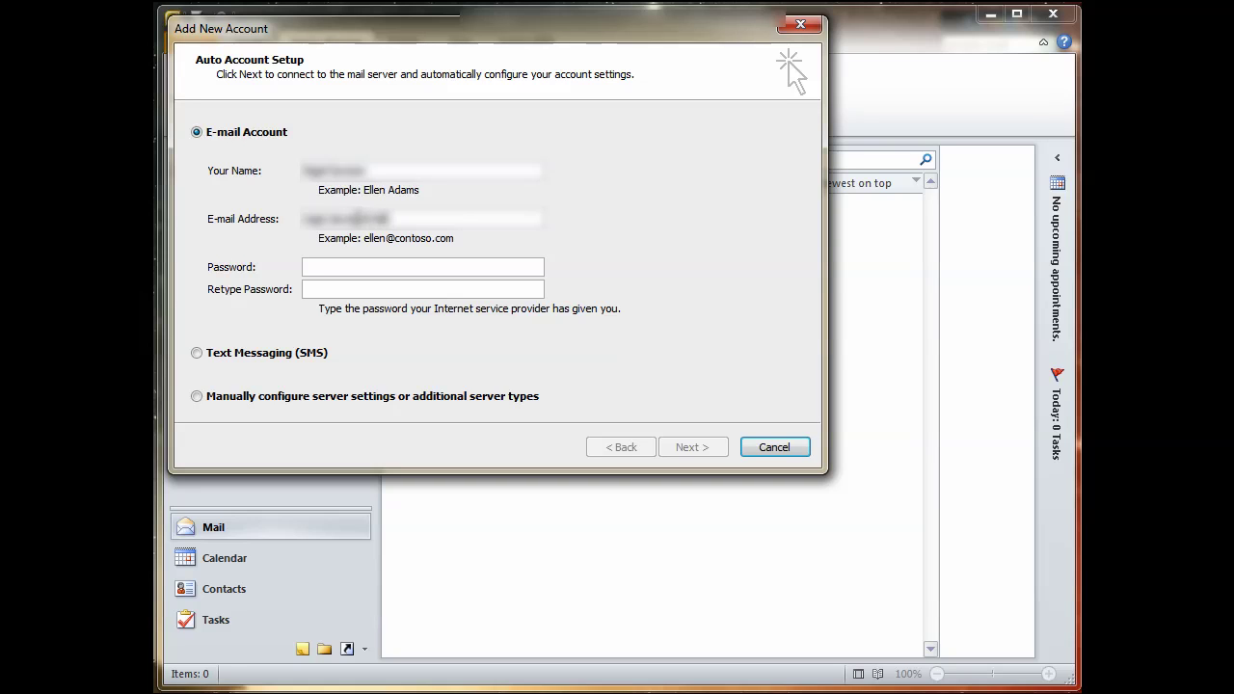
type("m")
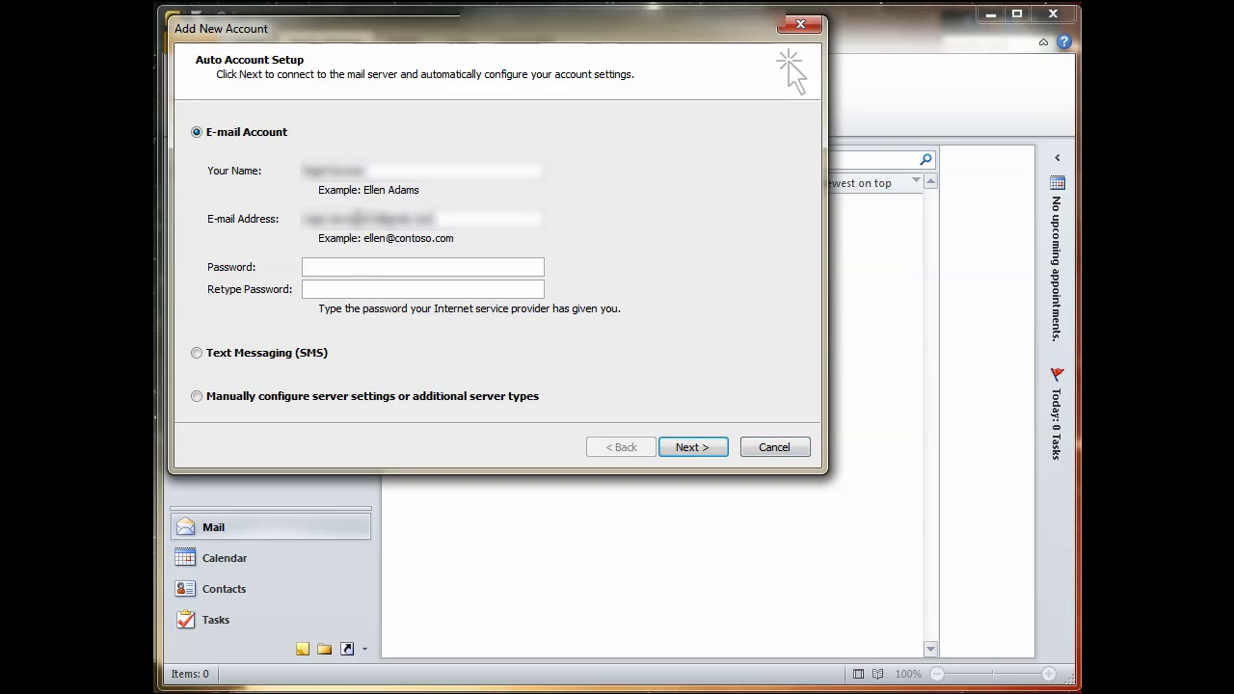
Enter and confirm the account password, then choose manual server configuration.
left_click(357, 263)
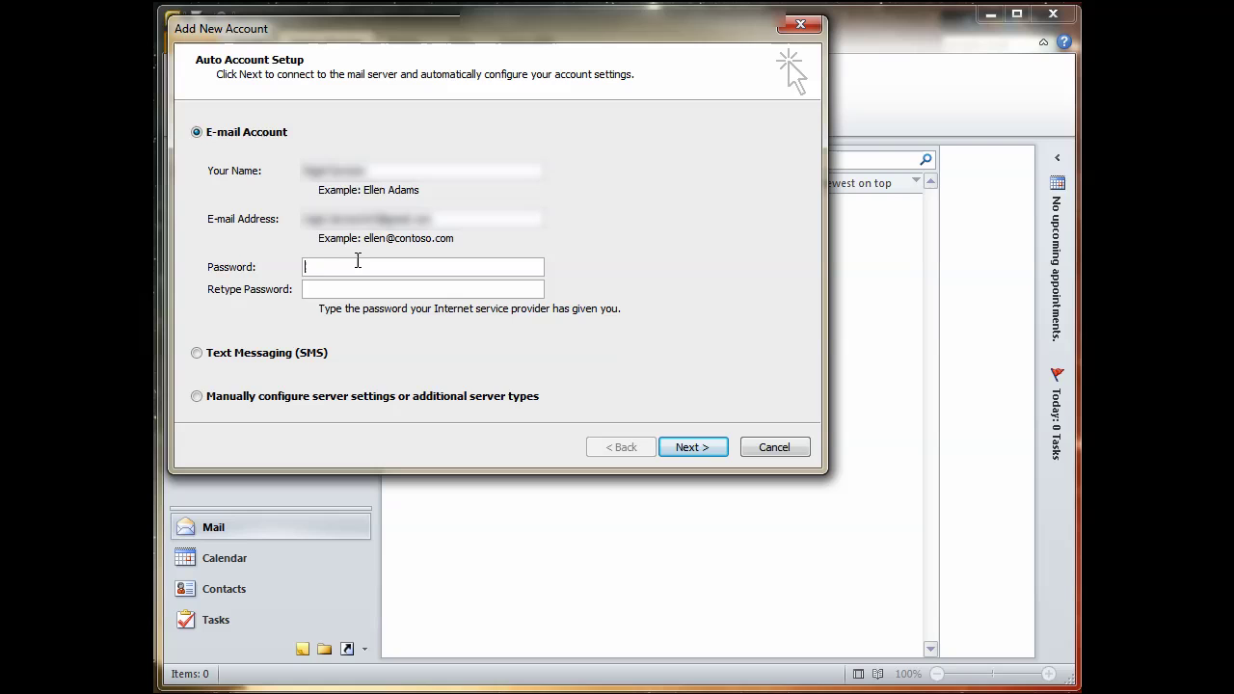
type("*")
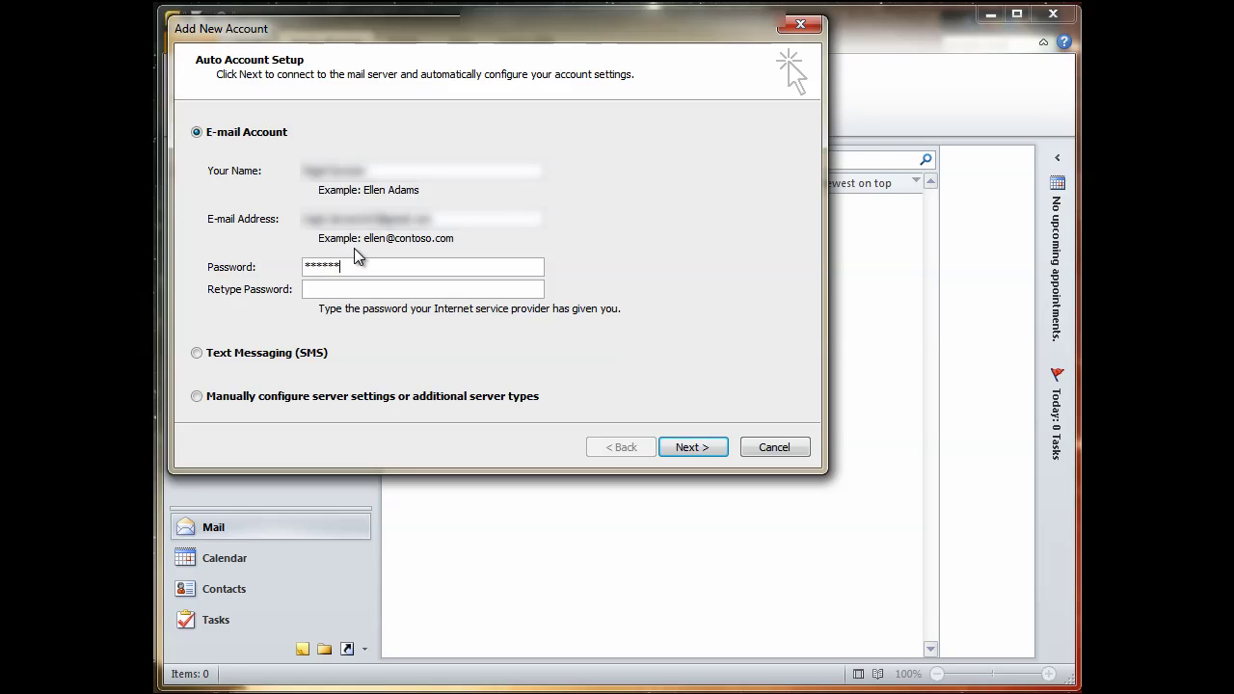
type("*******")
key("Tab")
type("********")
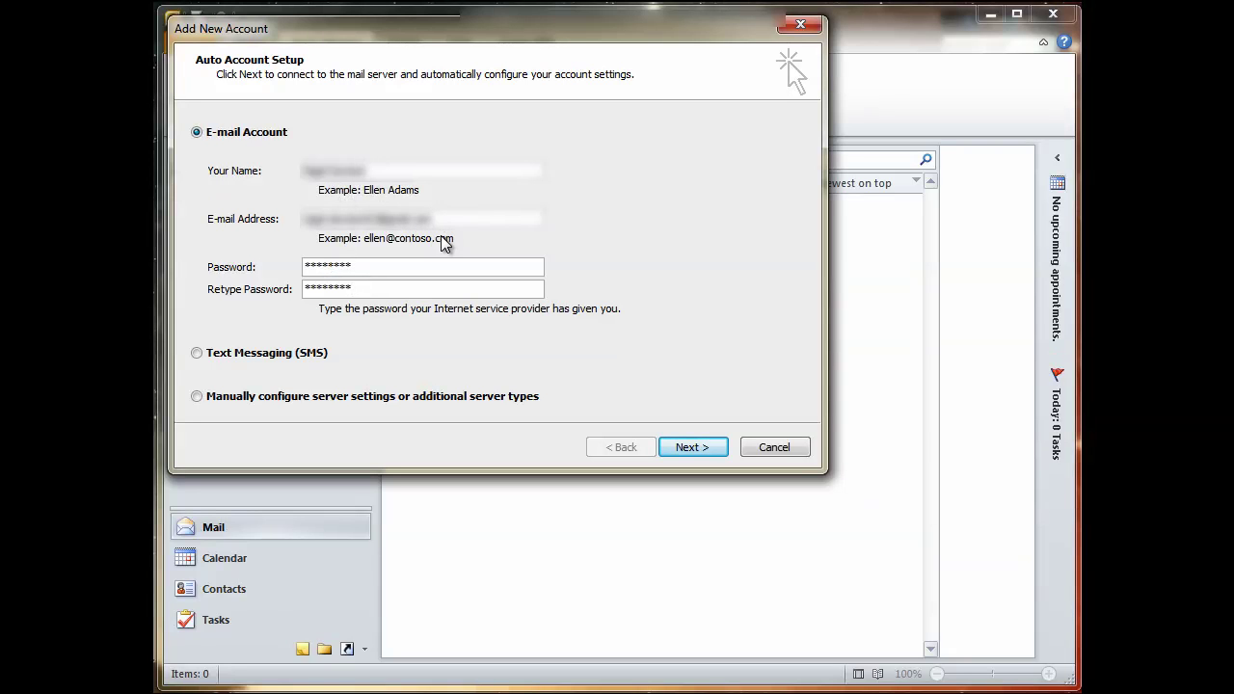
left_click(371, 270)
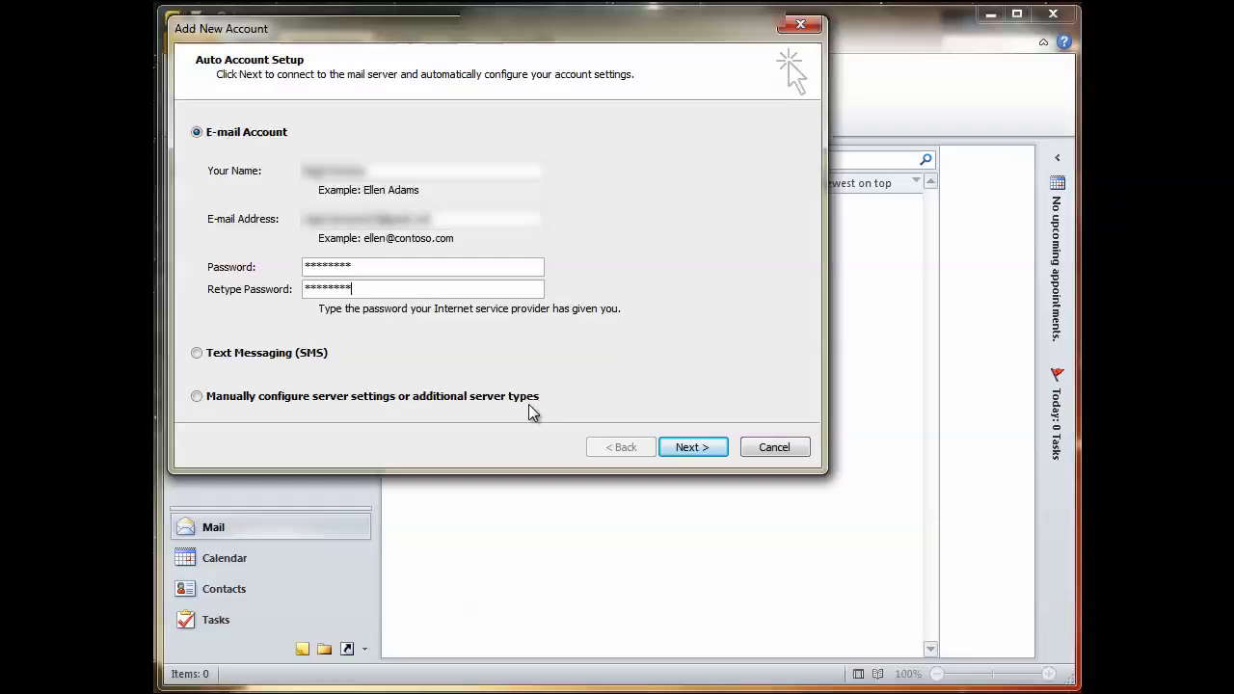
left_click(197, 396)
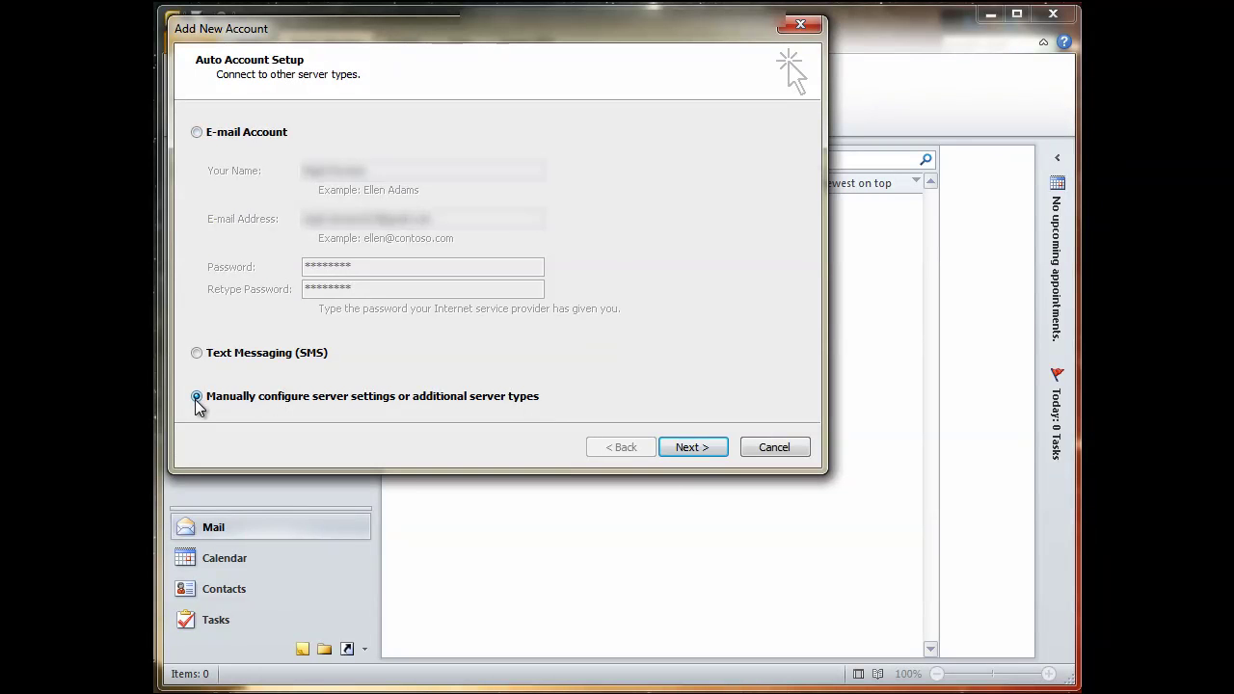
Advance to the Choose Service page, keeping Internet E-mail selected.
left_click(695, 449)
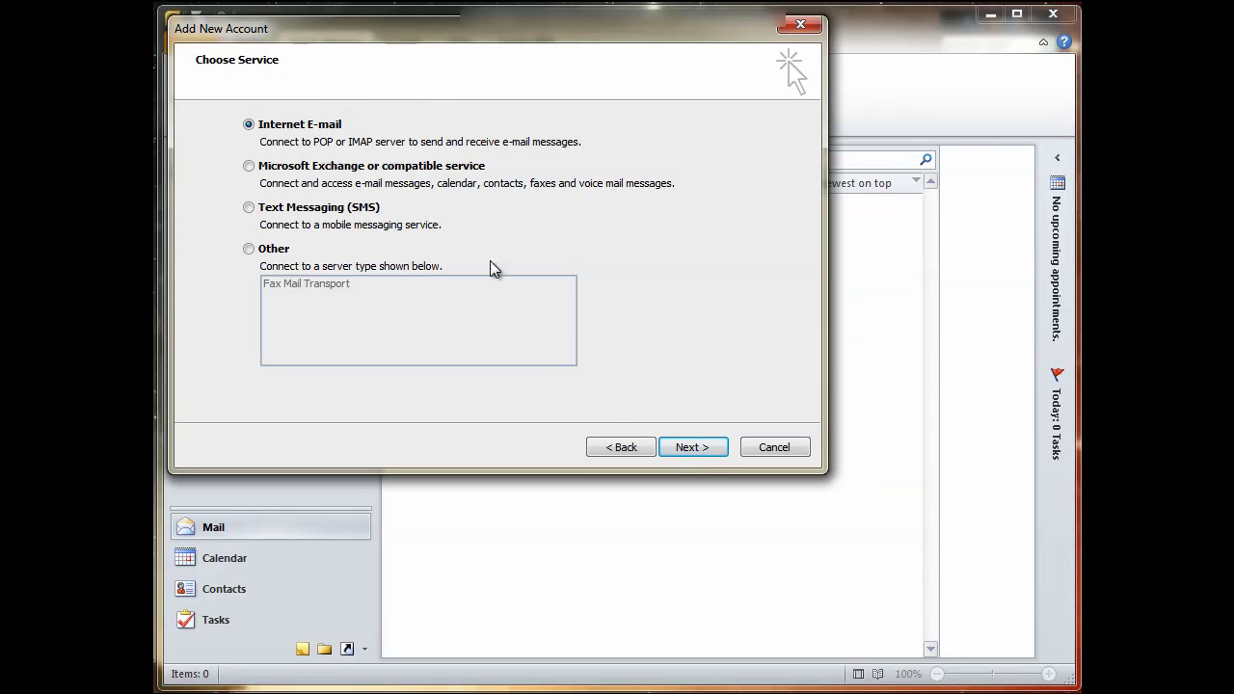
On the Internet E-mail Settings page, try IMAP as account type, then set it back to POP3.
left_click(701, 445)
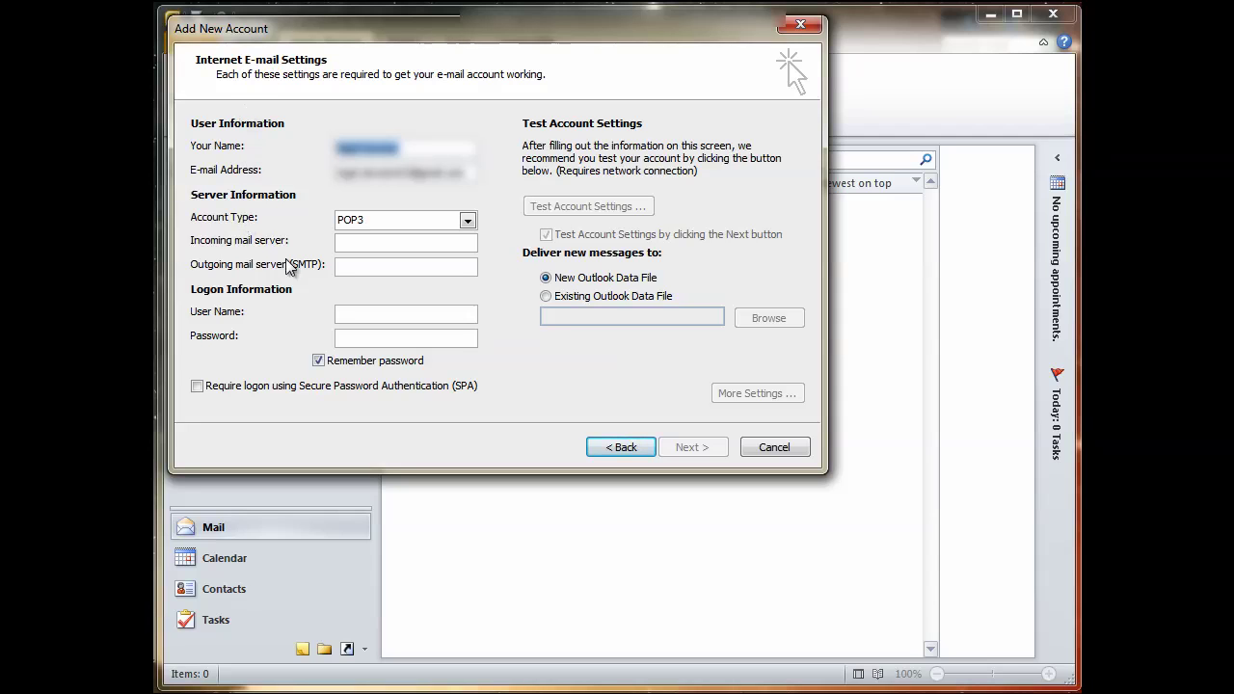
left_click(409, 148)
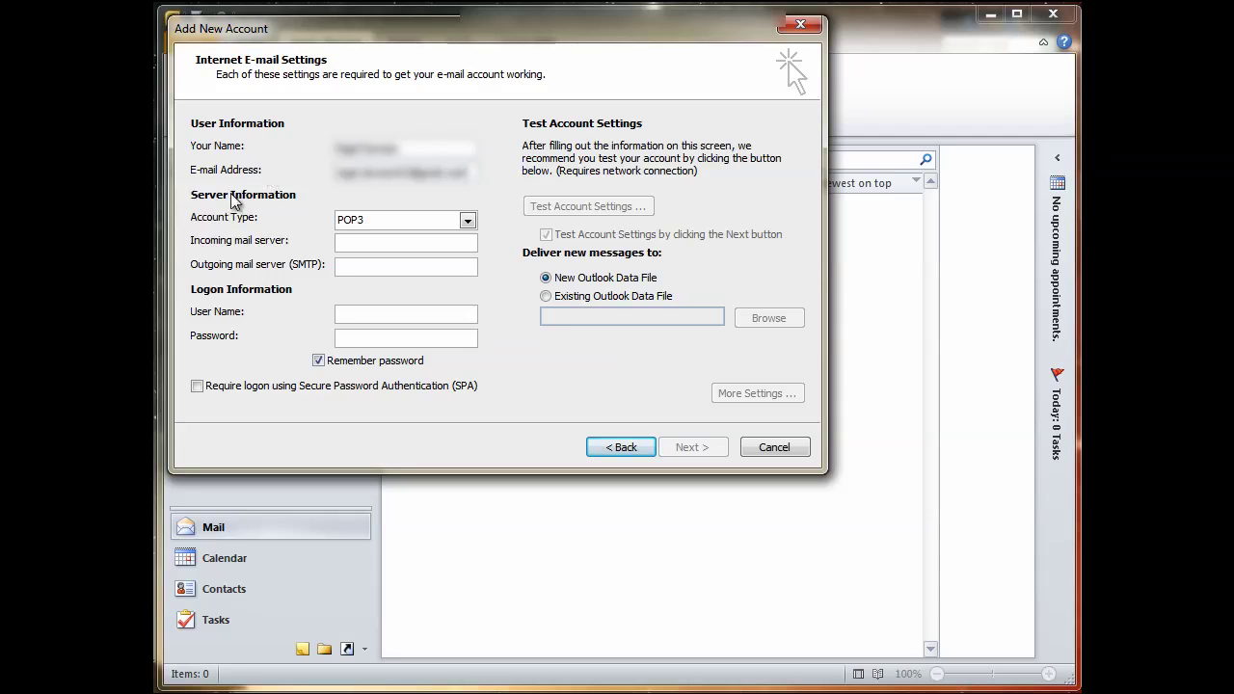
left_click(467, 221)
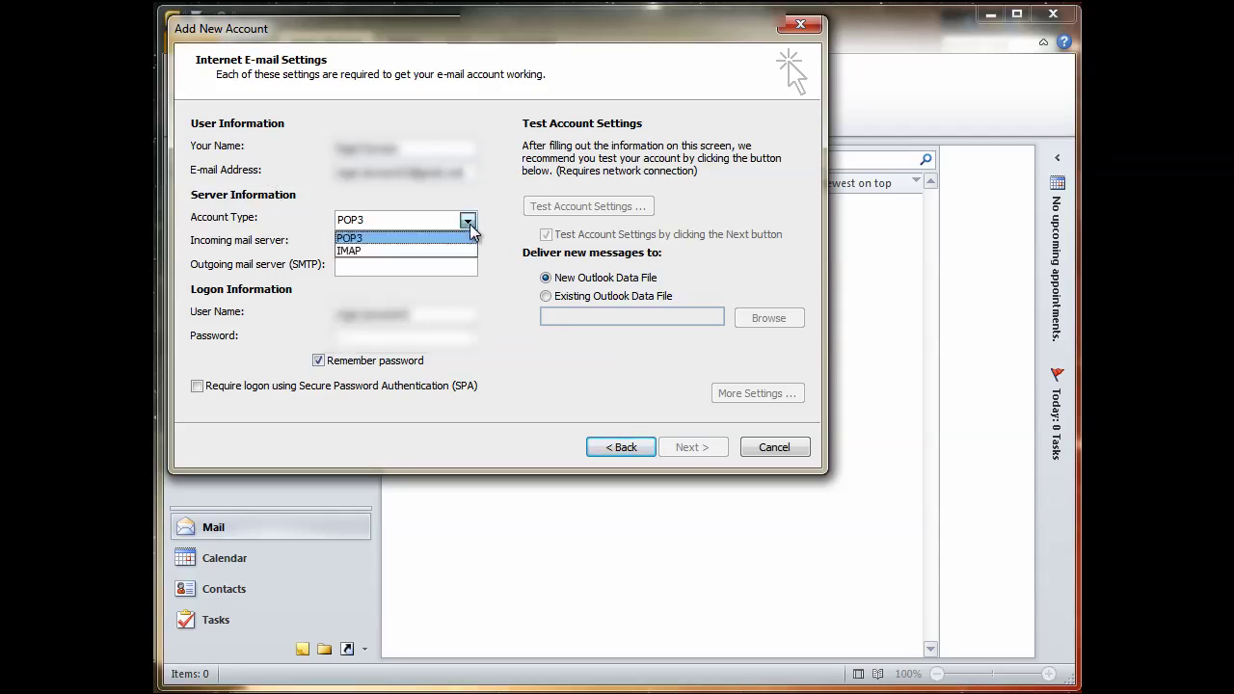
left_click(371, 249)
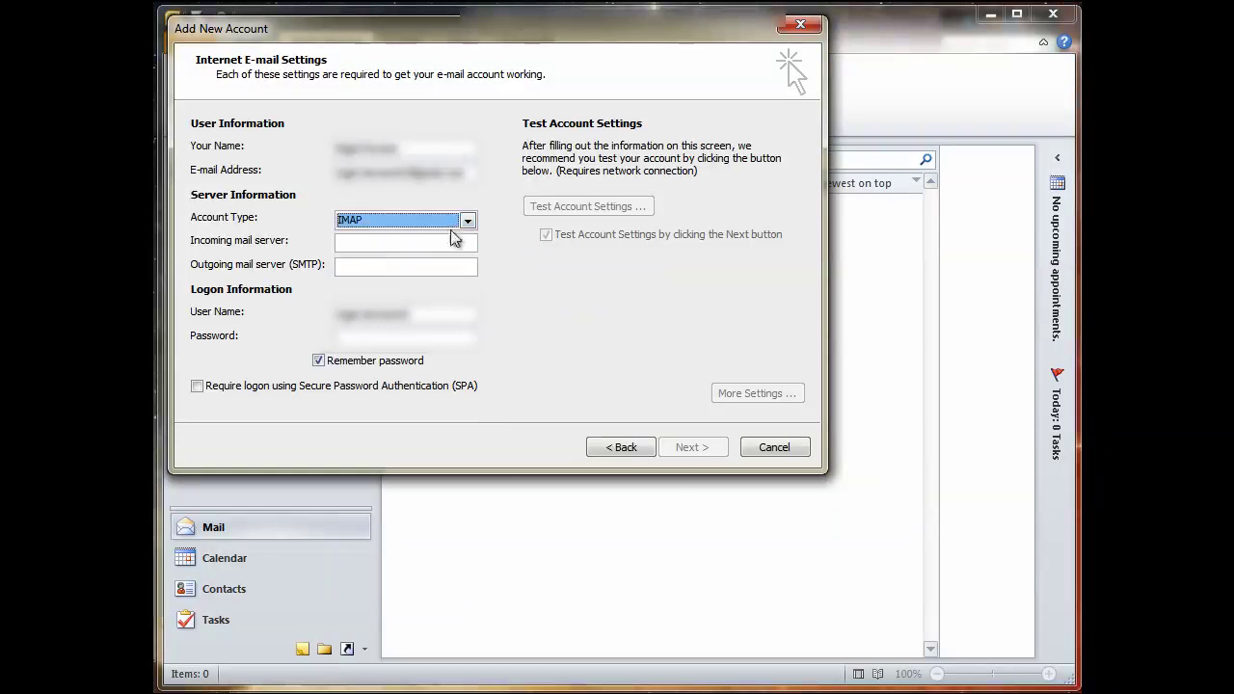
left_click(468, 220)
left_click(375, 239)
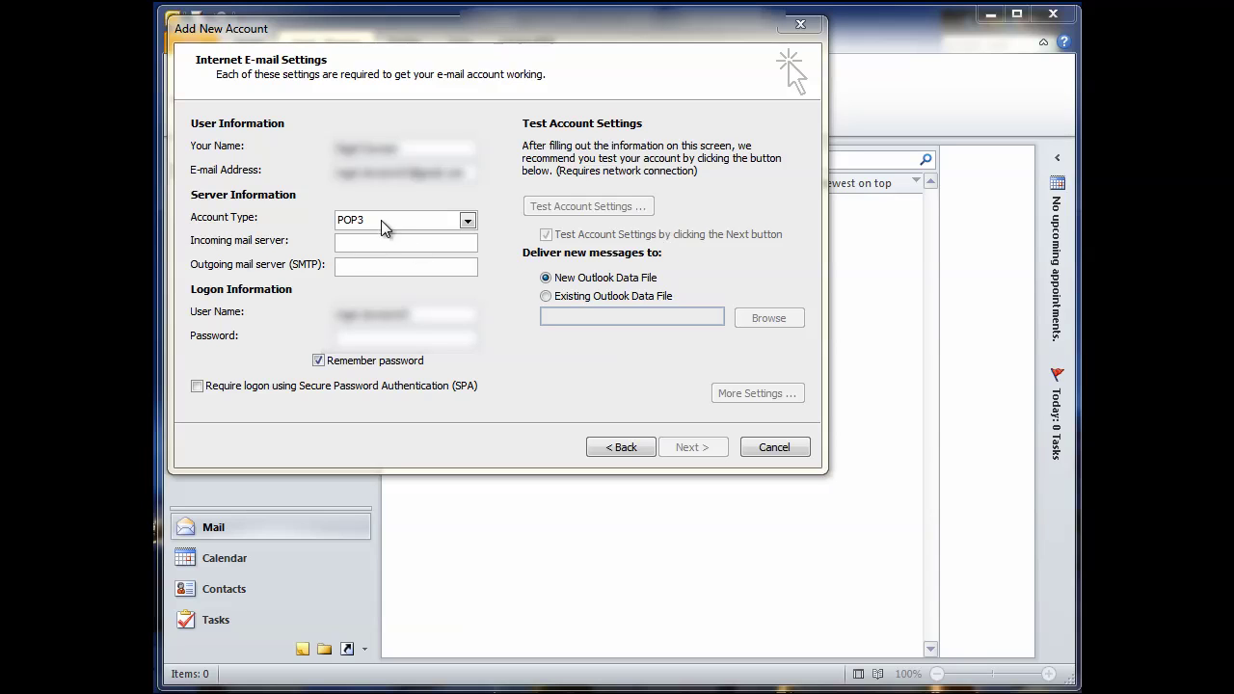
Enter incoming server pop.gamil.com, outgoing server smtp.gmail.com, user name and the account password.
left_click(378, 244)
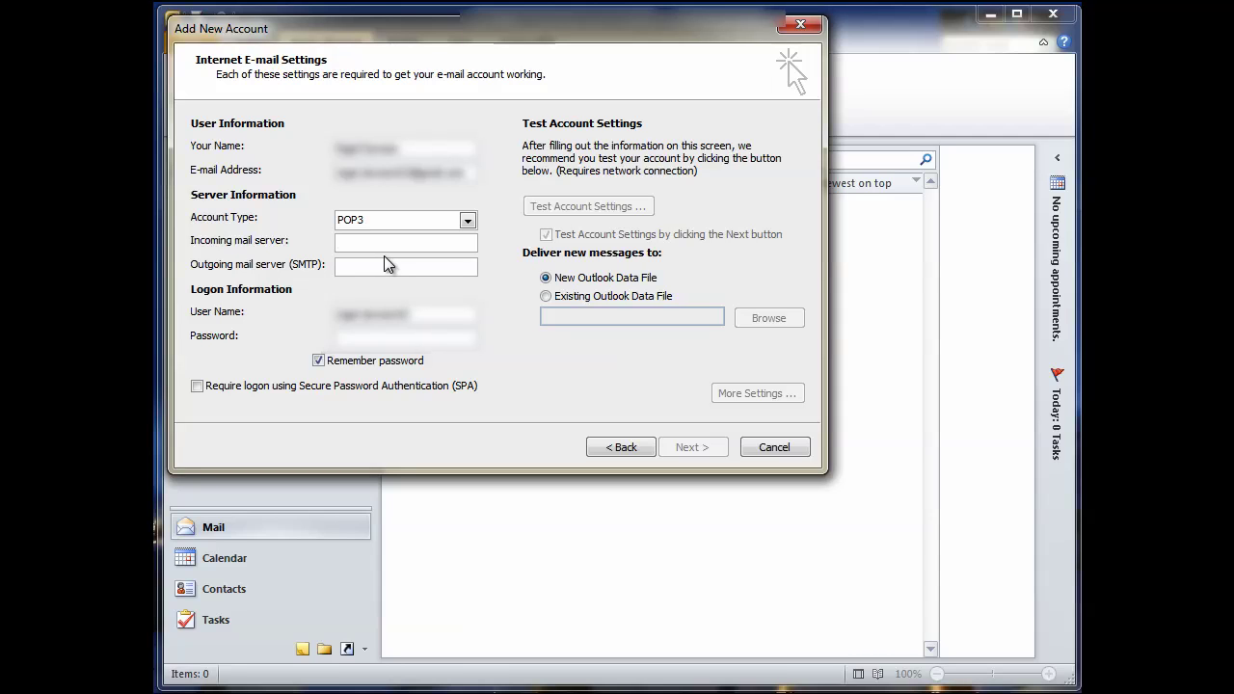
type("pop.gamil")
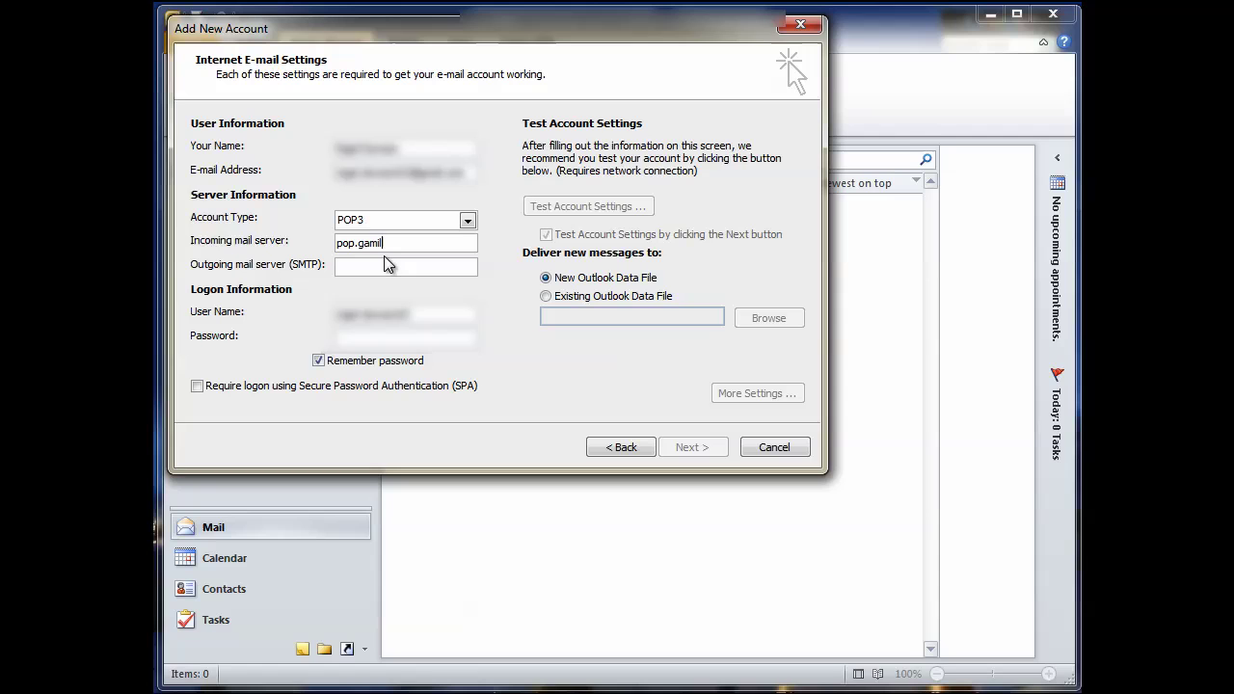
type(".com")
left_click(379, 269)
type("sm")
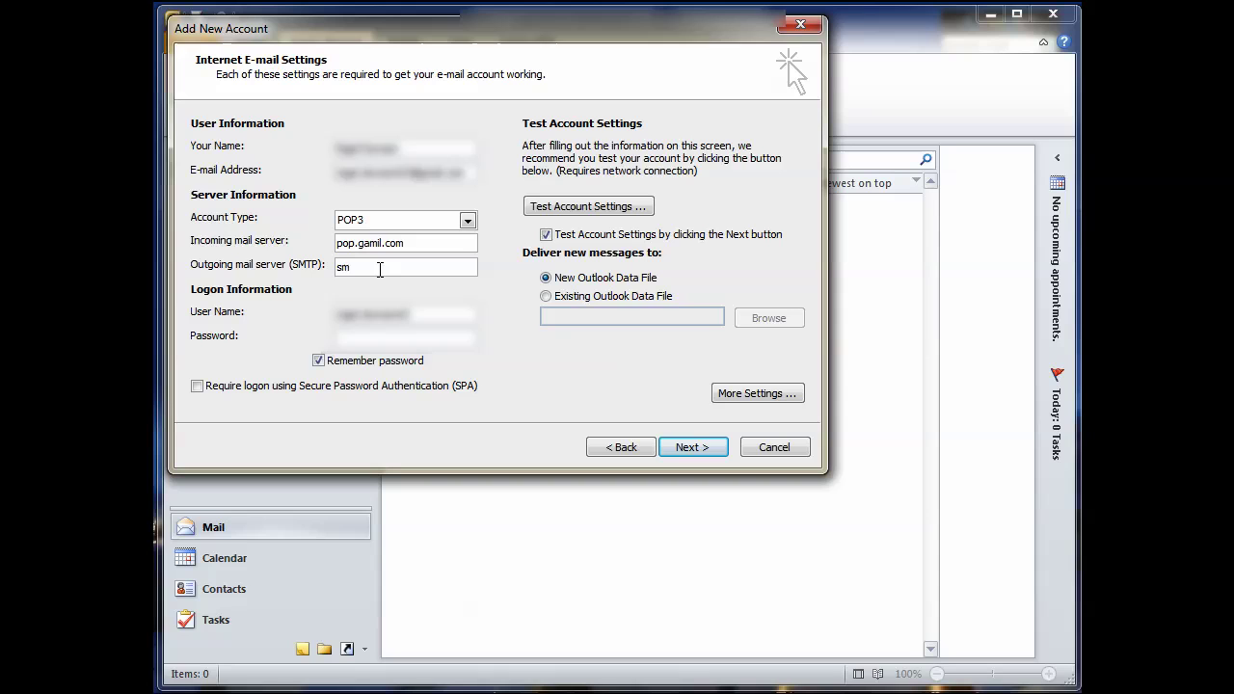
type("tp")
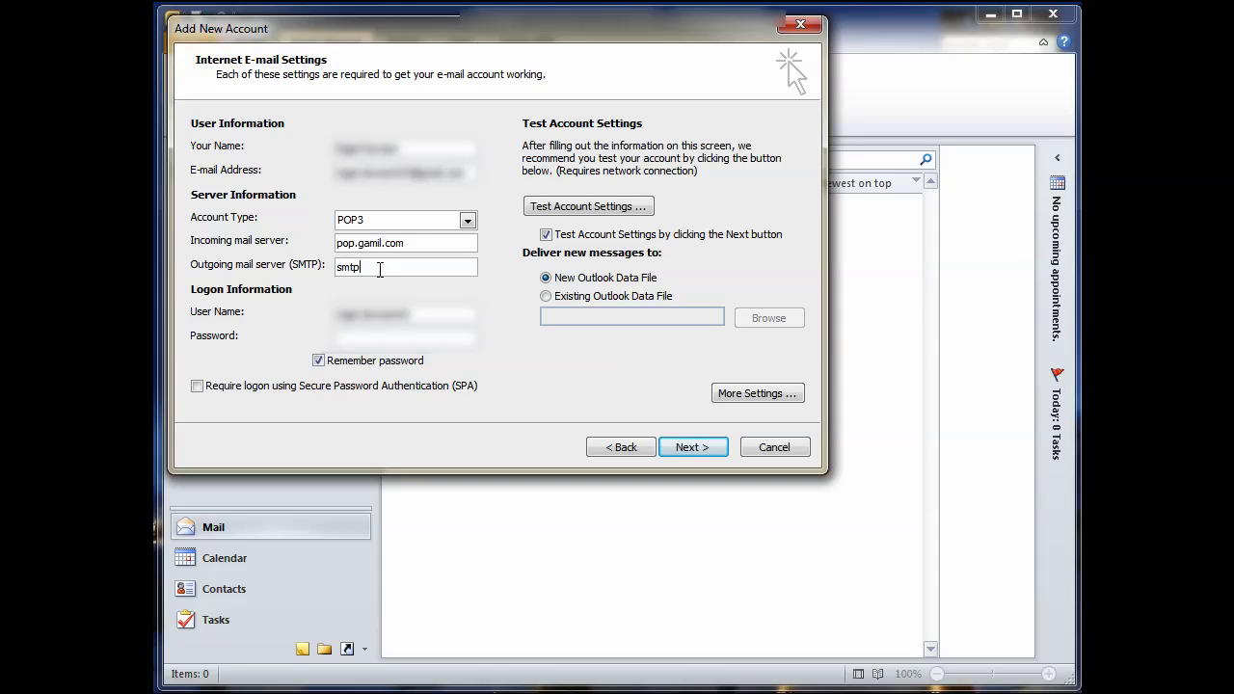
type(".gmail.com")
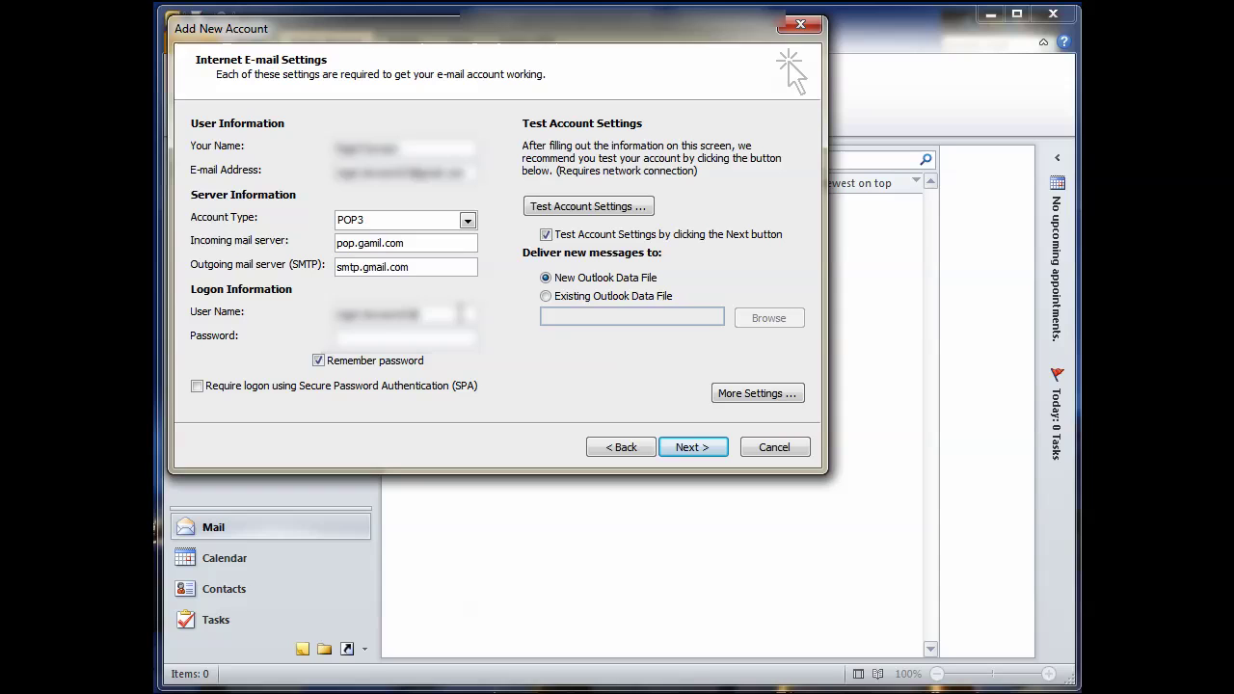
type("gmail.com")
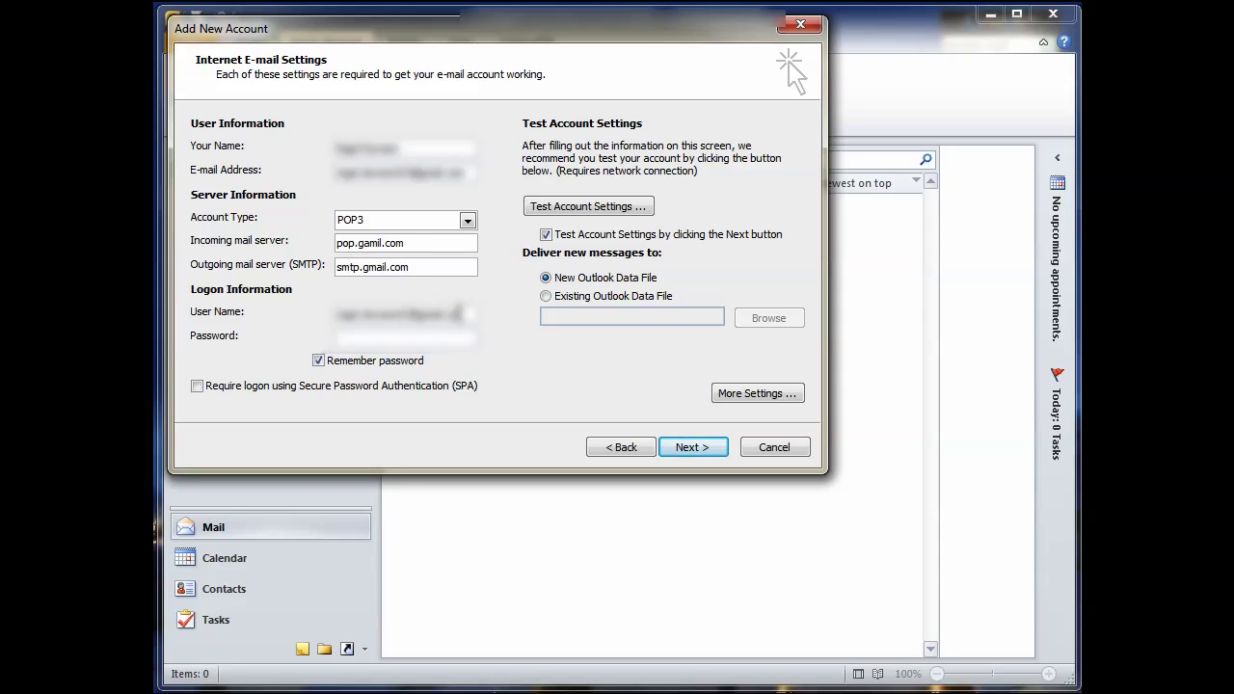
left_click(440, 333)
type("*********")
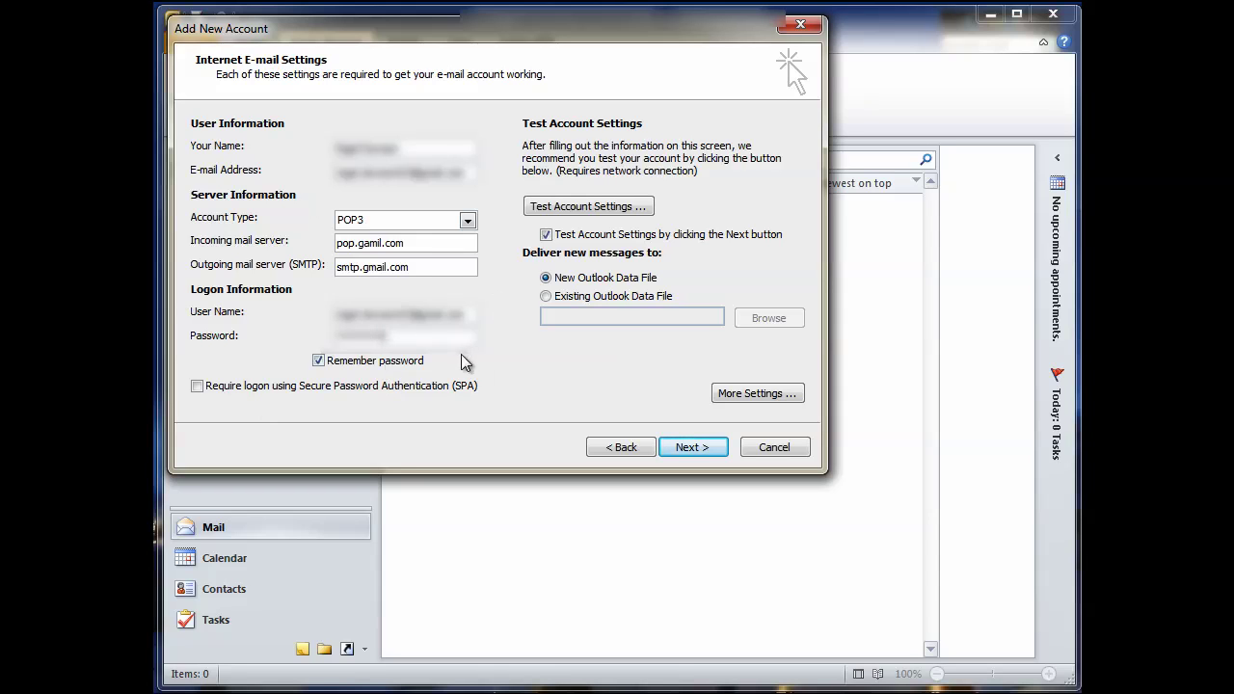
In More Settings, require authentication for the outgoing SMTP server.
left_click(751, 394)
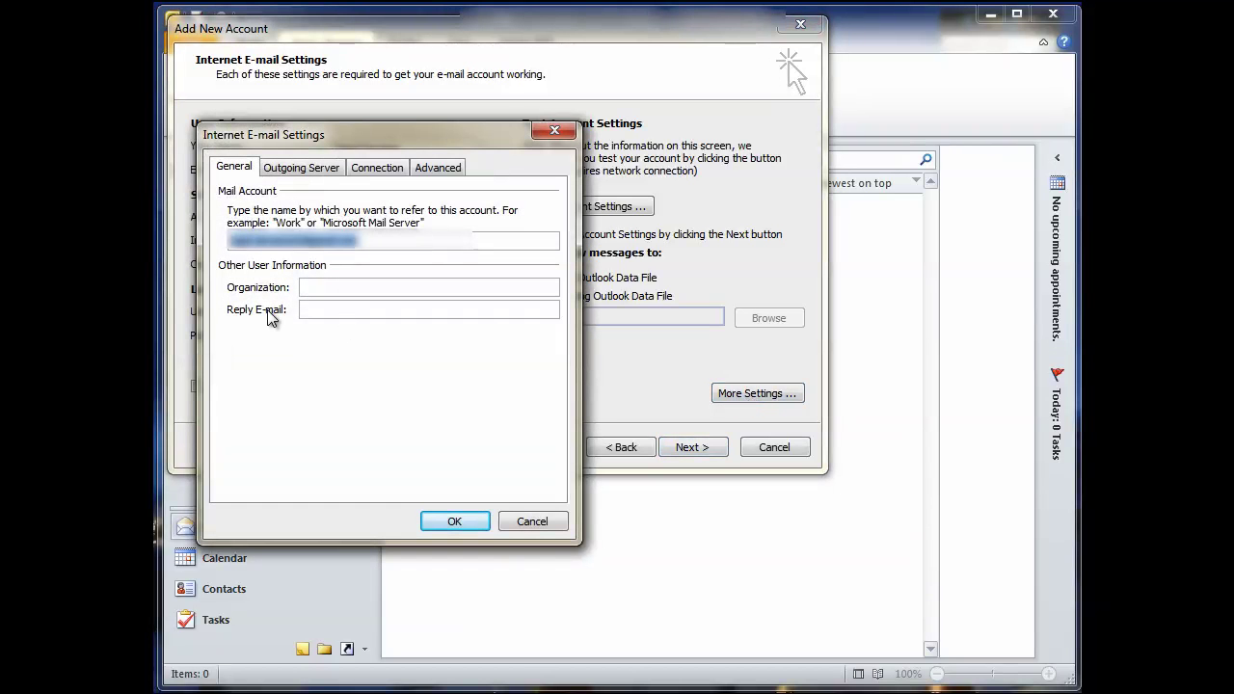
left_click(294, 167)
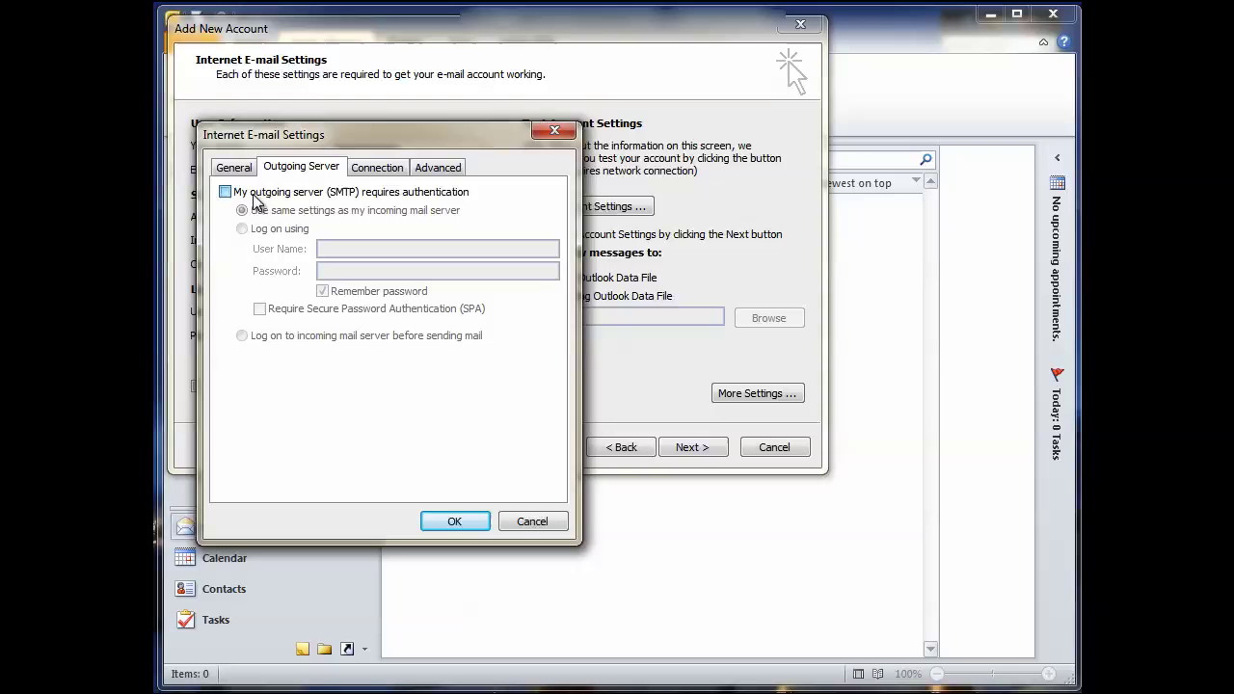
left_click(254, 194)
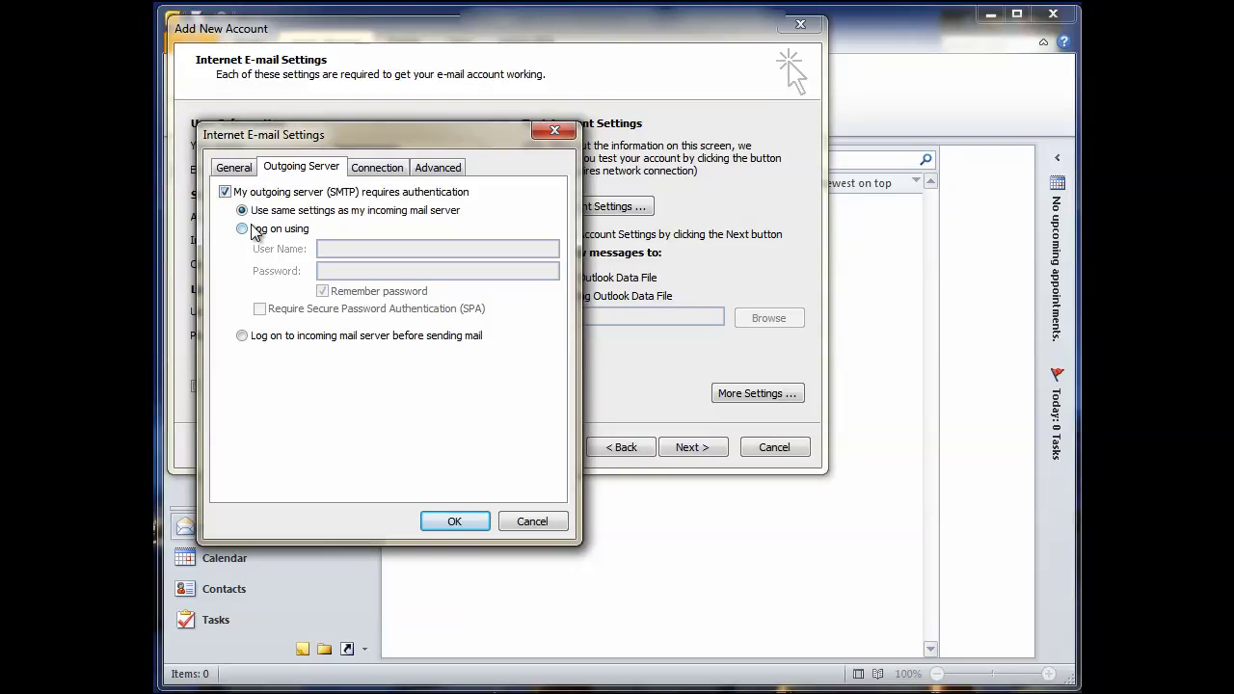
Set incoming POP3 port 995 with SSL and SMTP port 465 with SSL, and apply.
left_click(372, 169)
left_click(436, 168)
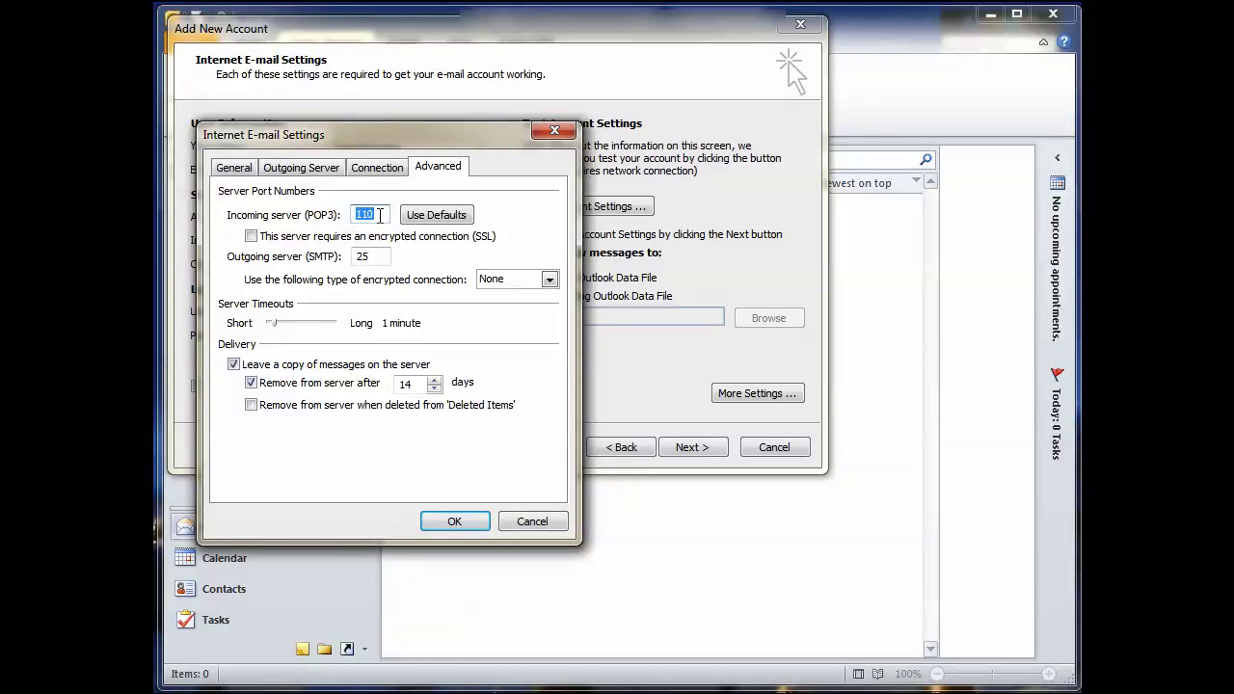
type("995")
left_click(252, 237)
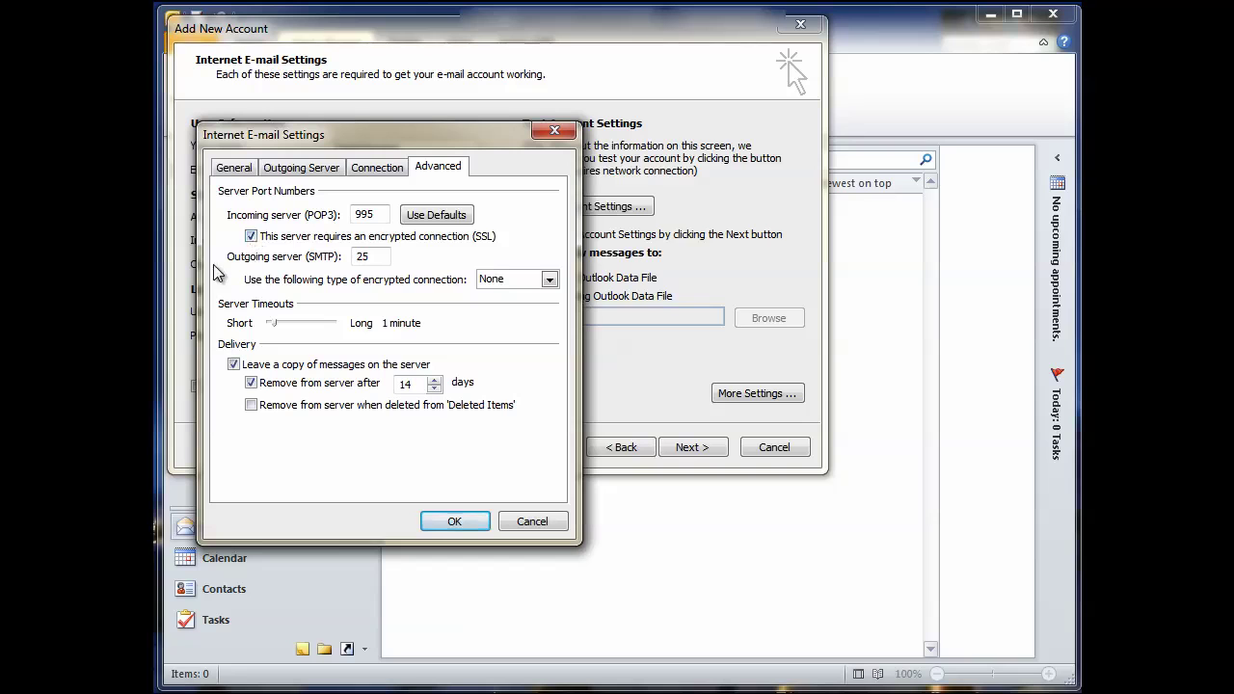
double_click(376, 257)
type("465")
left_click(548, 279)
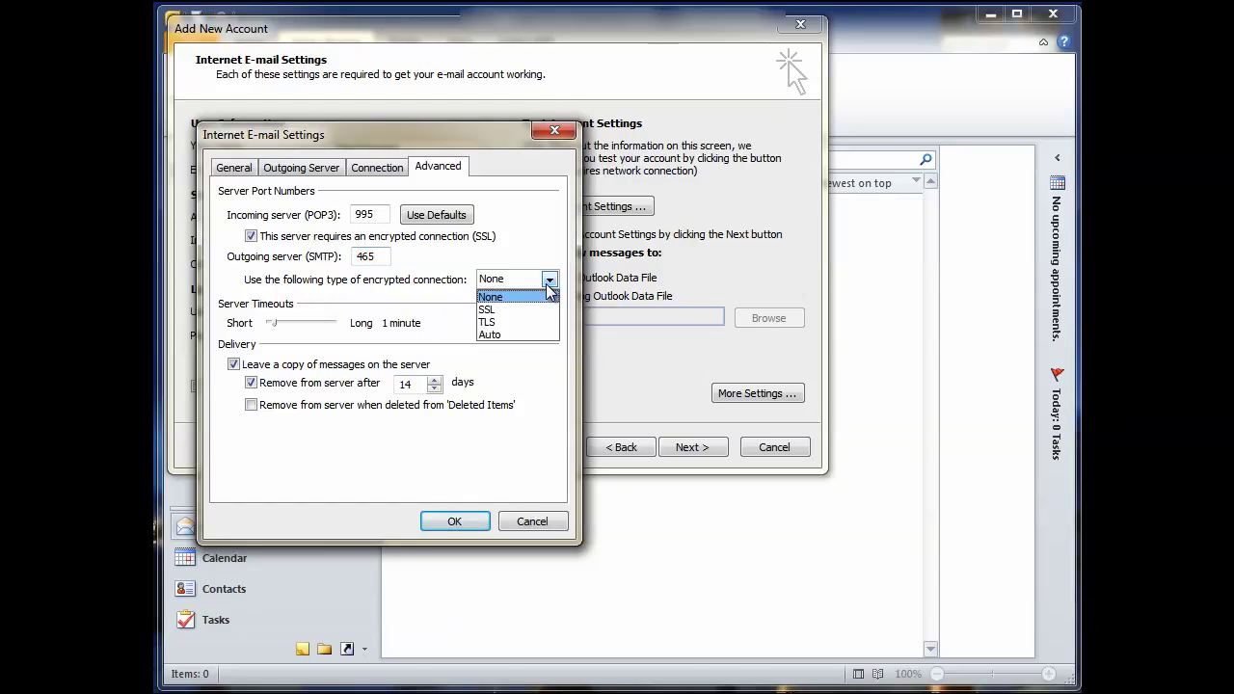
left_click(502, 309)
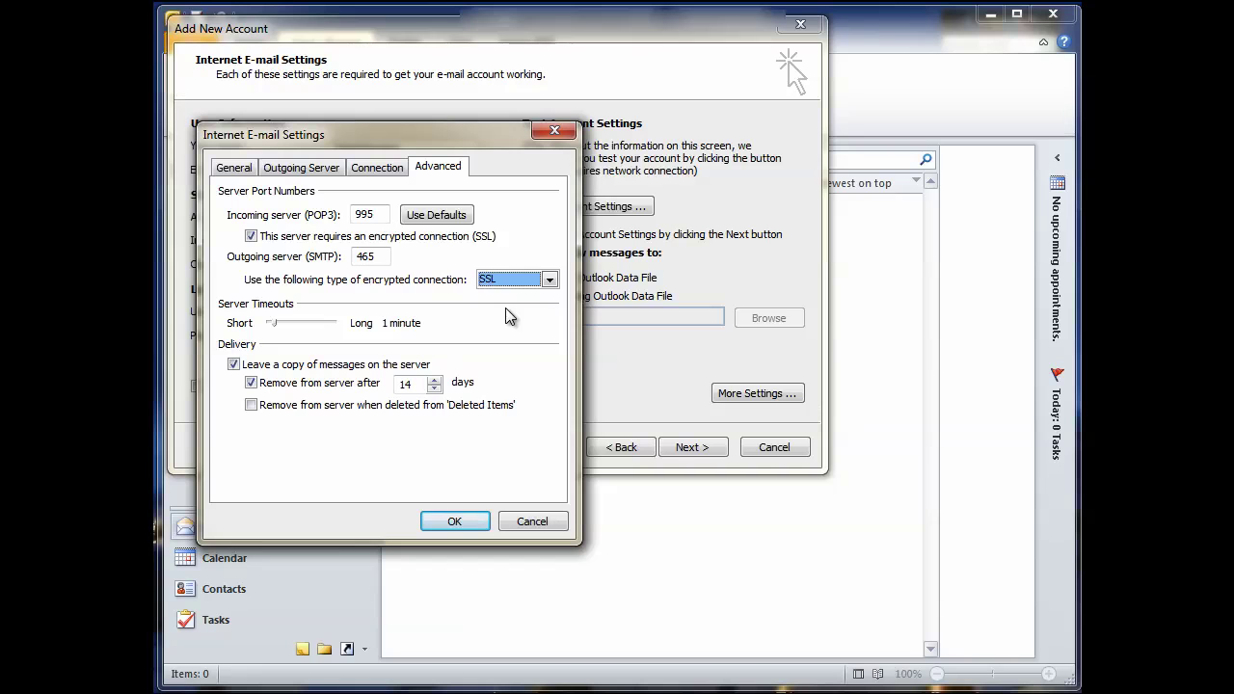
left_click(450, 520)
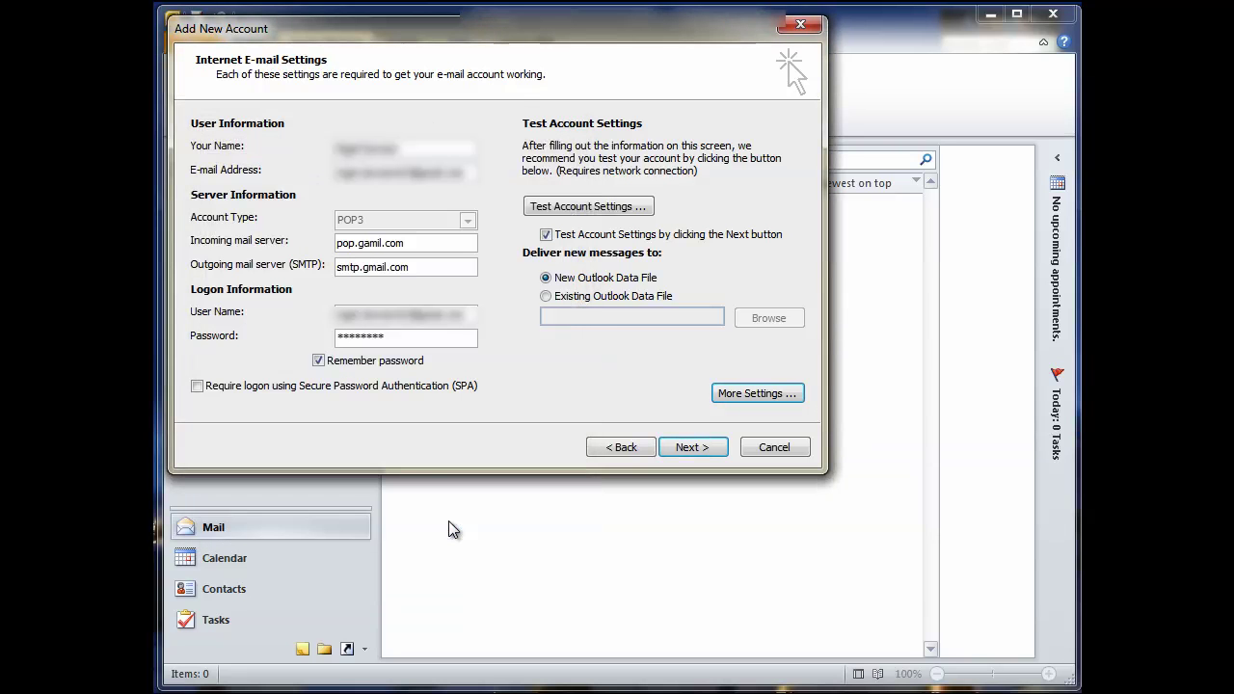
left_click(564, 209)
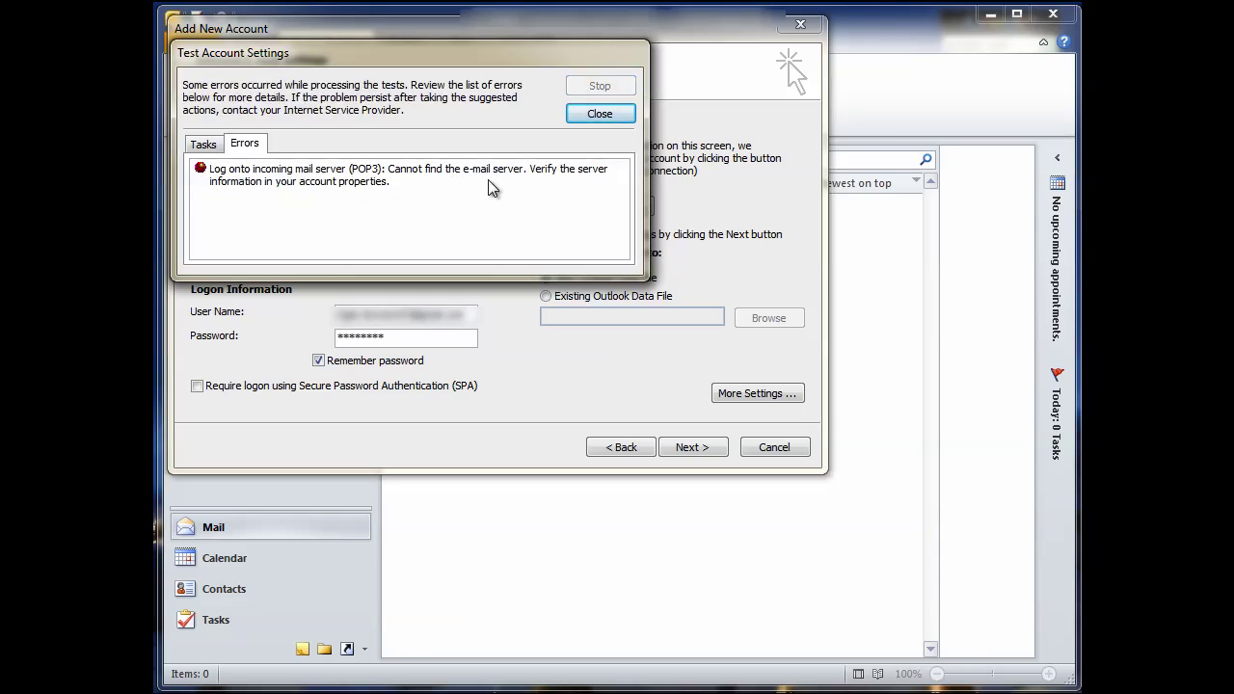
left_click(599, 114)
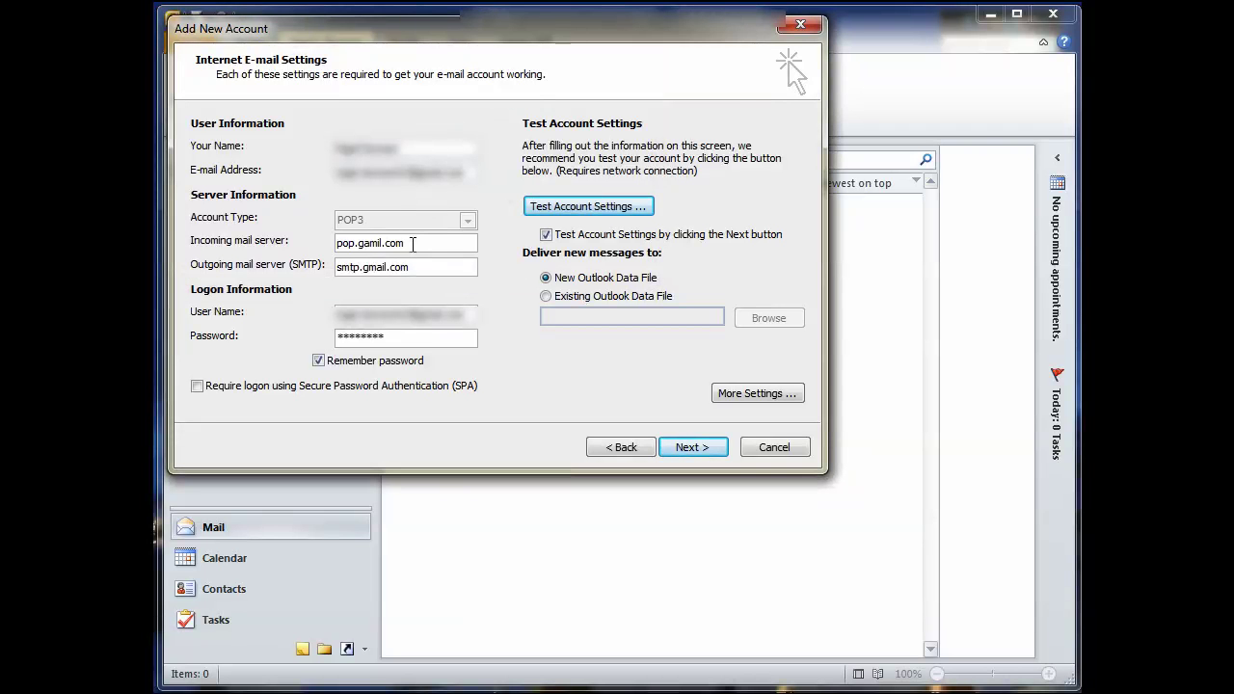
Correct the incoming server to pop.gmail.com and rerun the account test successfully.
left_click(358, 244)
key("BackSpace")
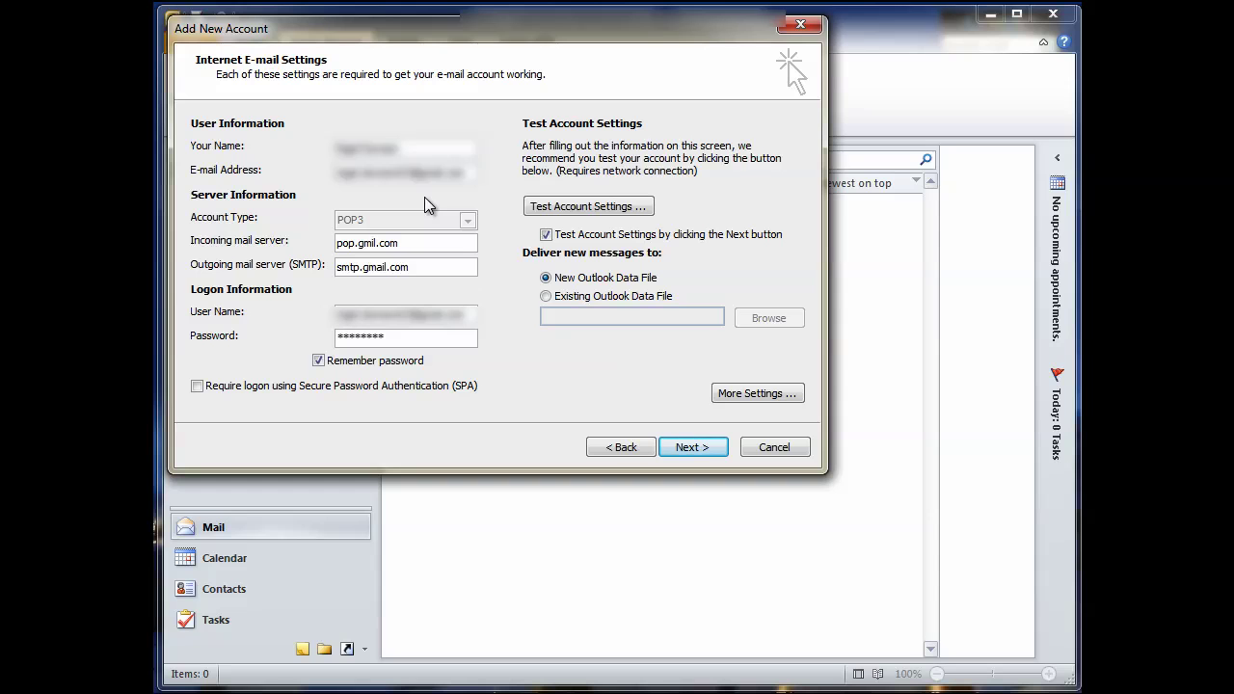
type("a")
left_click(575, 206)
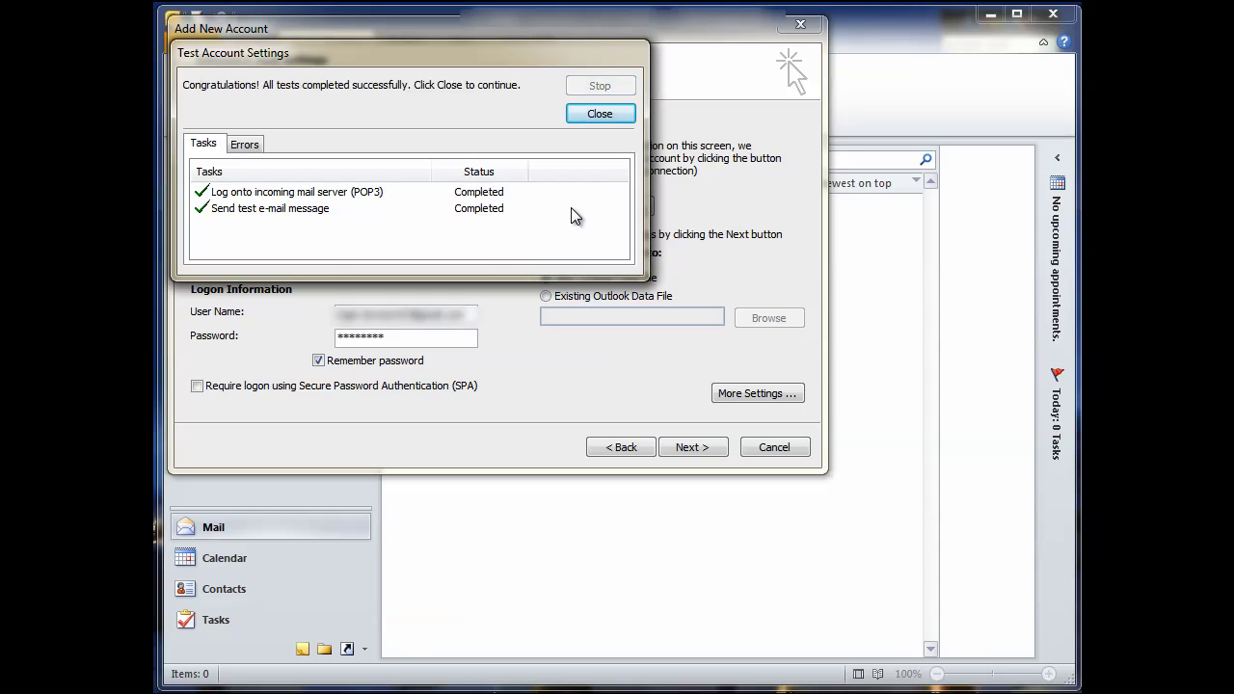
left_click(579, 115)
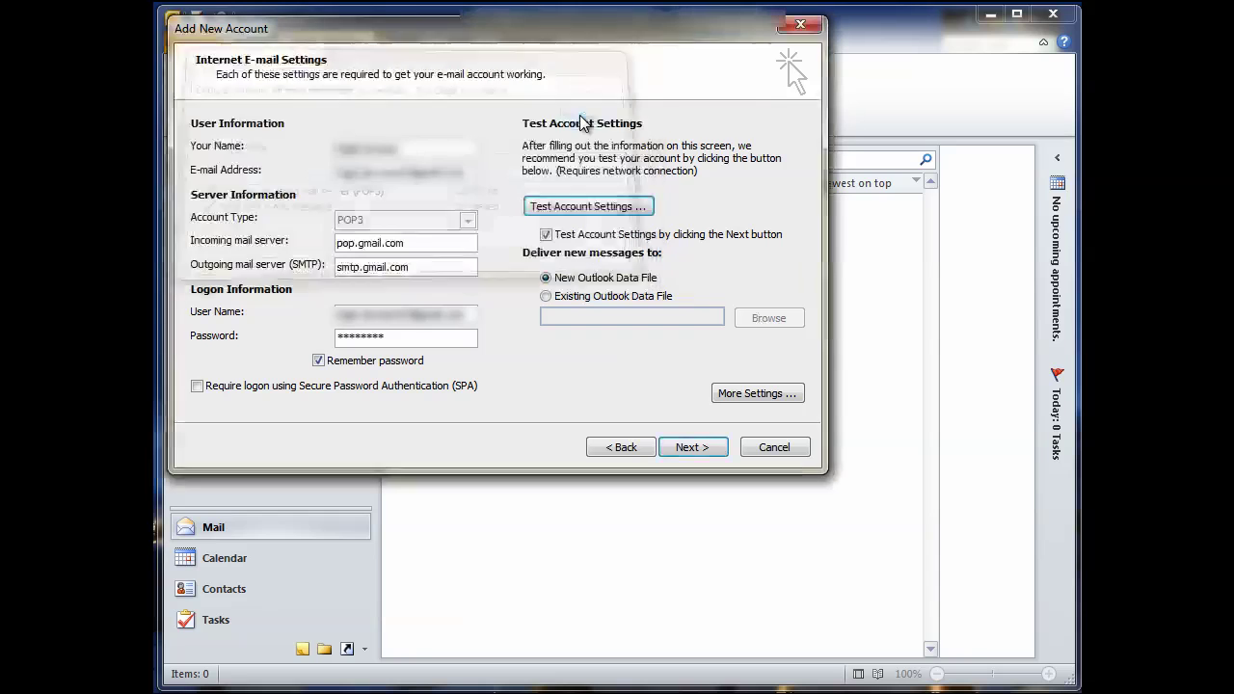
Move through the final wizard pages and finish the account setup.
left_click(689, 446)
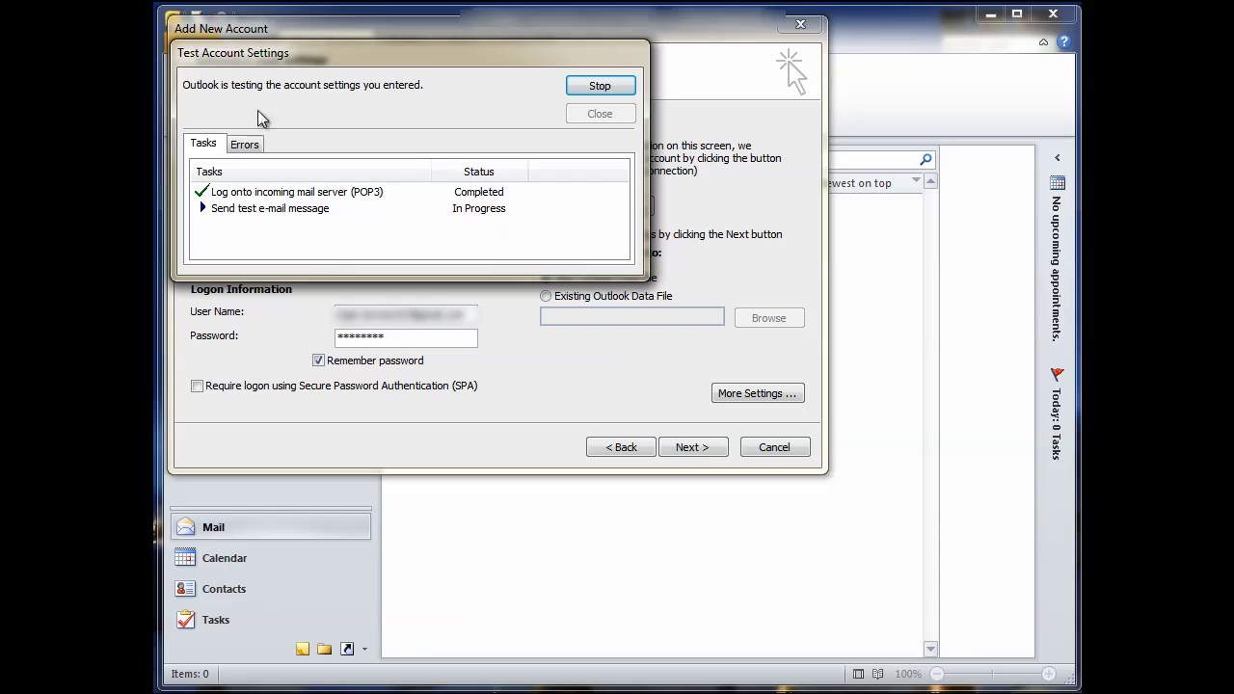
left_click(597, 114)
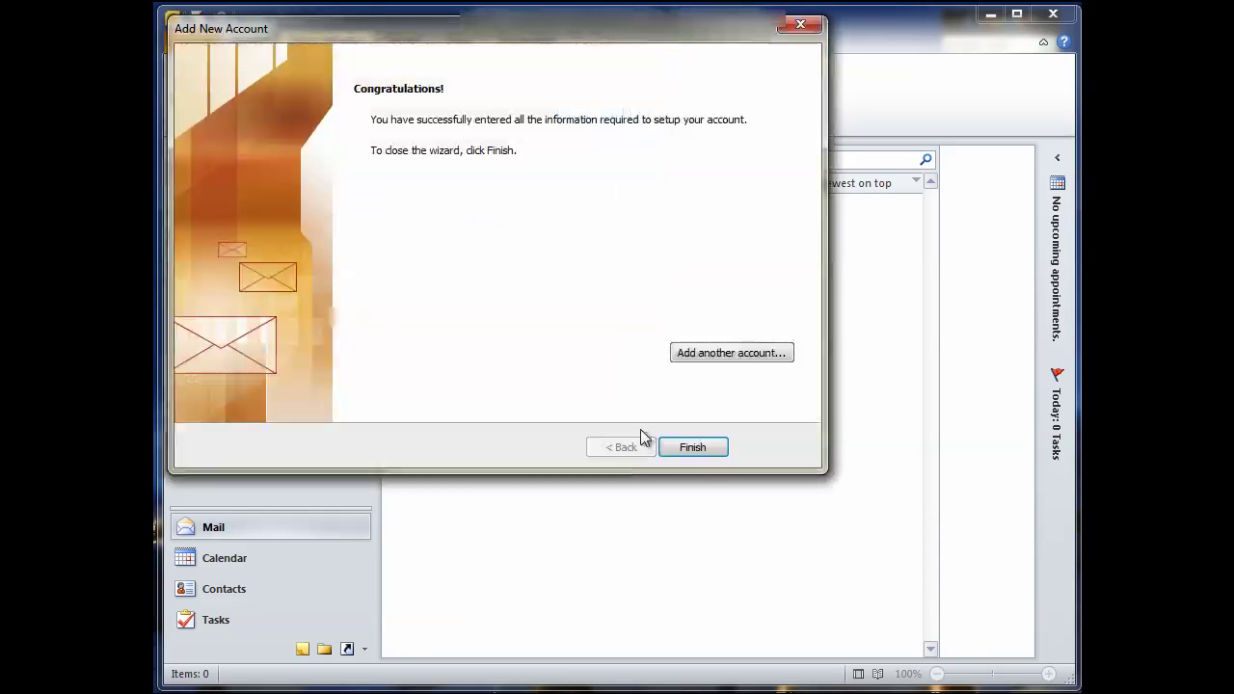
left_click(692, 445)
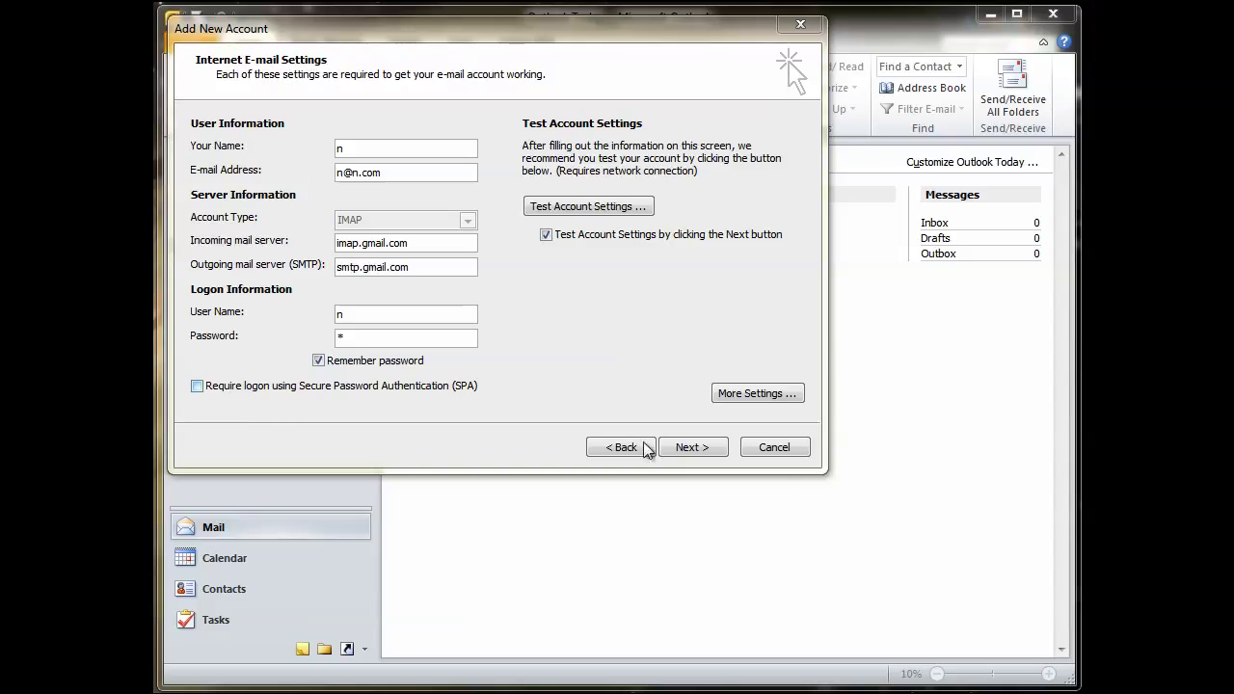
In More Settings, require authentication for the outgoing SMTP server.
left_click(758, 393)
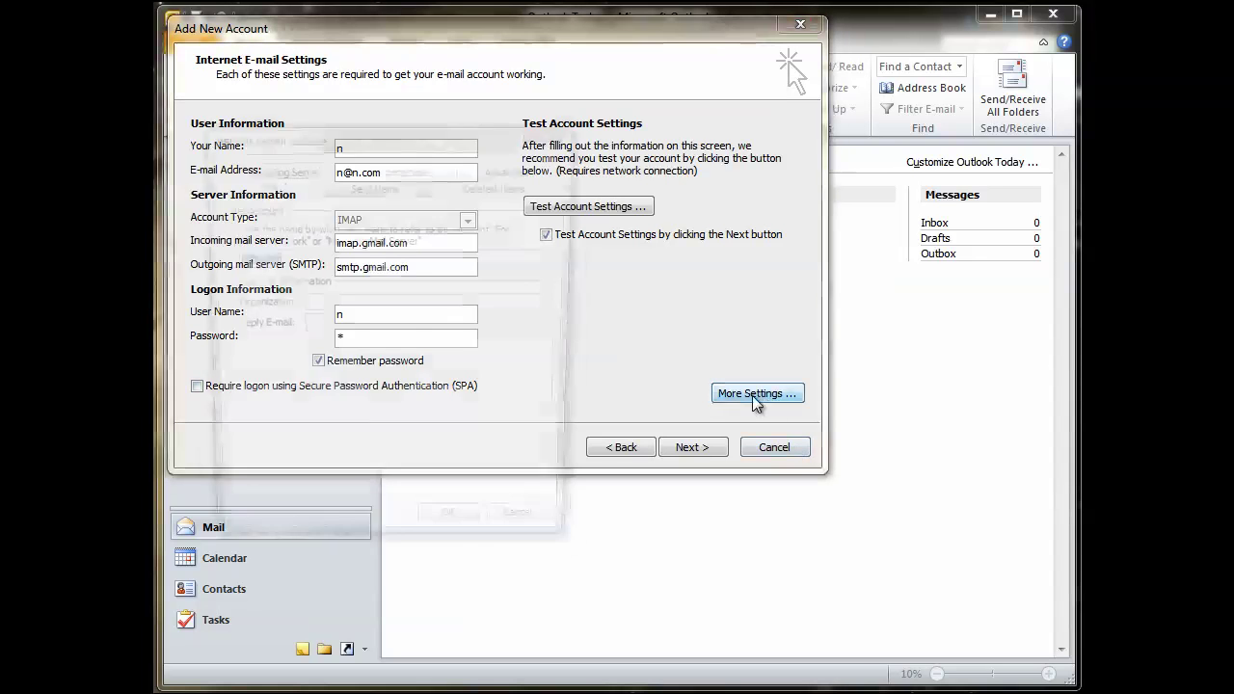
left_click_drag(381, 135, 368, 110)
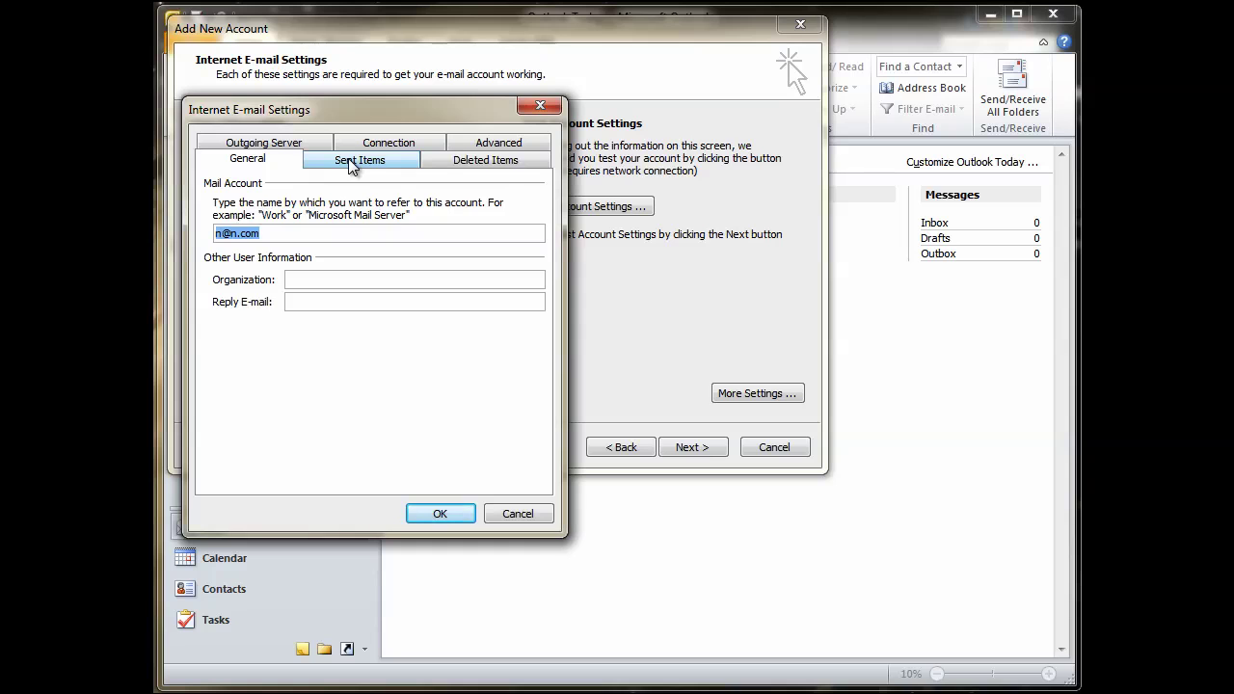
left_click(299, 144)
left_click(244, 186)
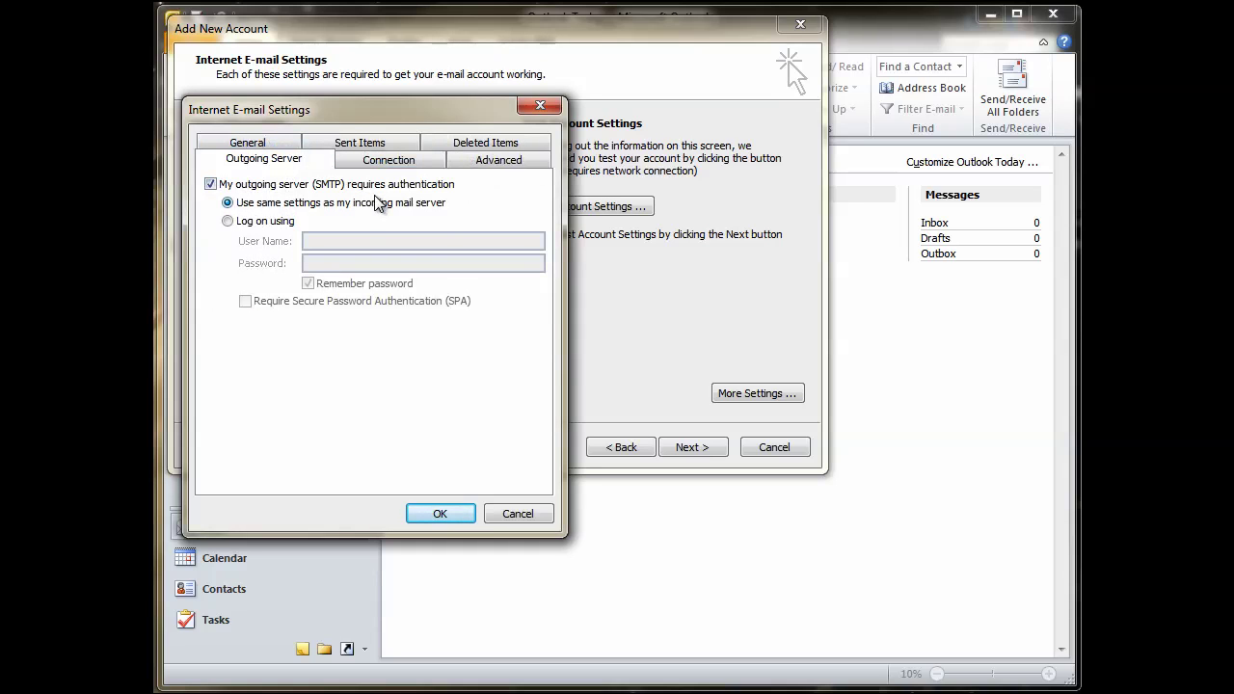
Set IMAP port 993 with SSL and SMTP port 587 with TLS, and apply.
left_click(390, 161)
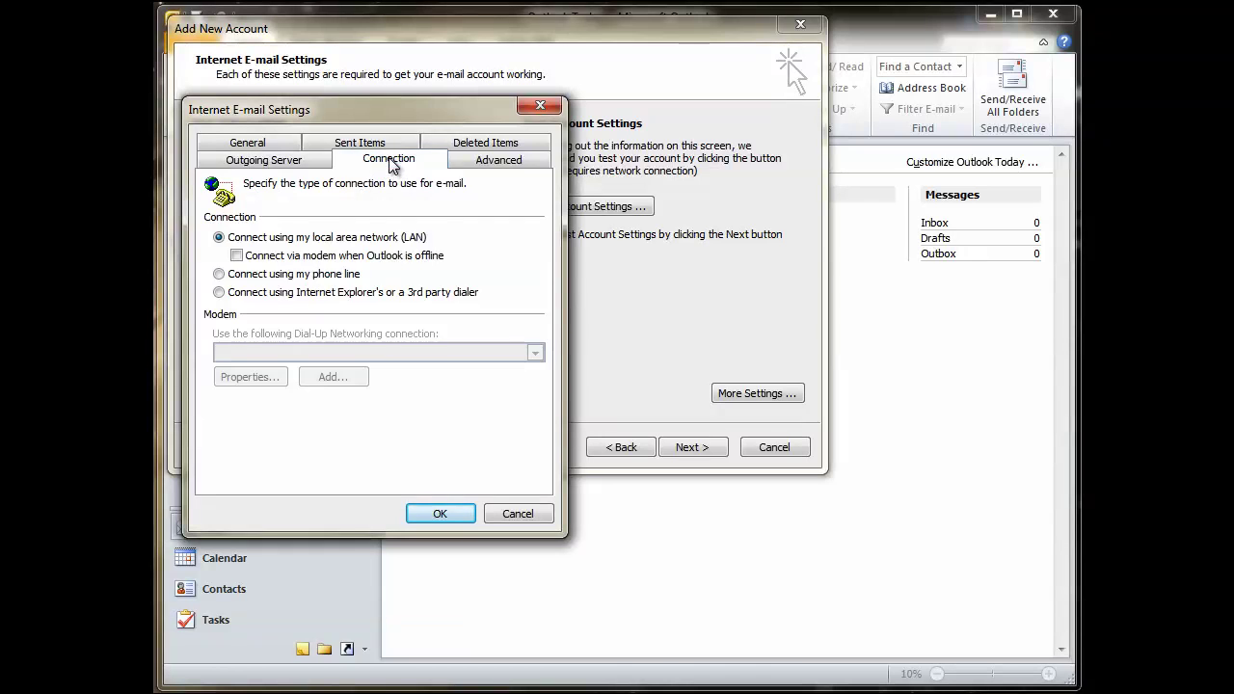
left_click(484, 166)
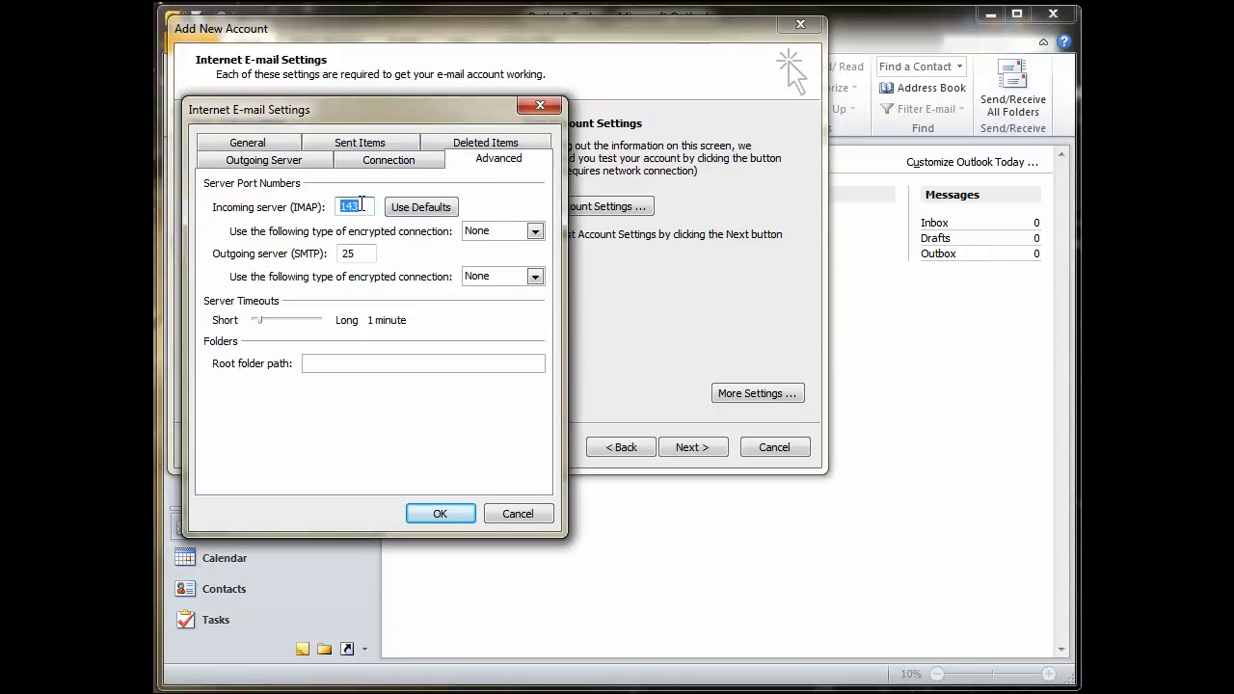
type("993")
double_click(349, 253)
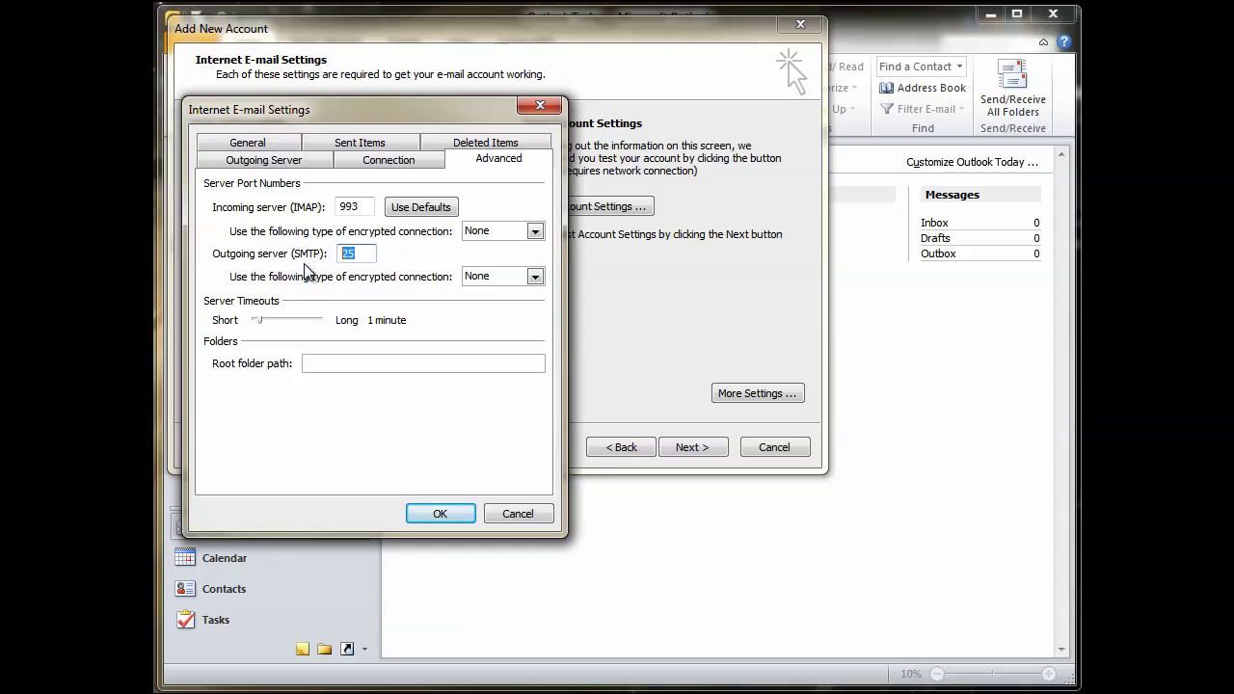
type("587")
left_click(526, 231)
left_click(477, 259)
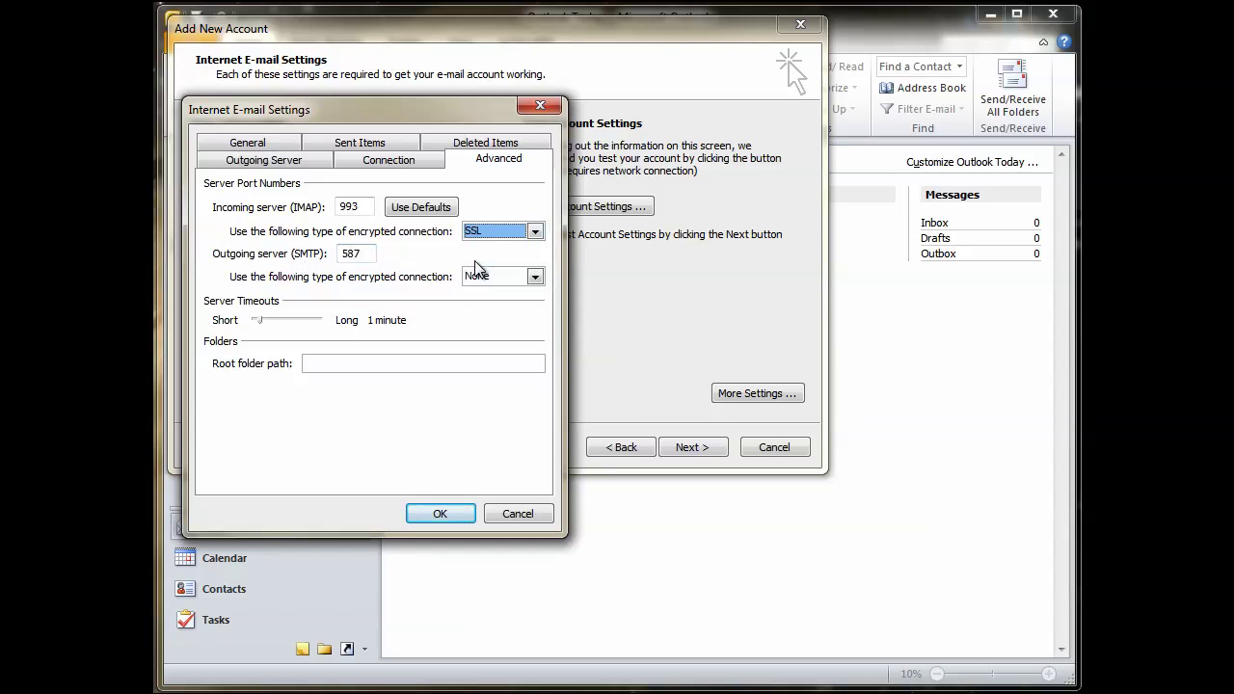
left_click(535, 276)
left_click(482, 316)
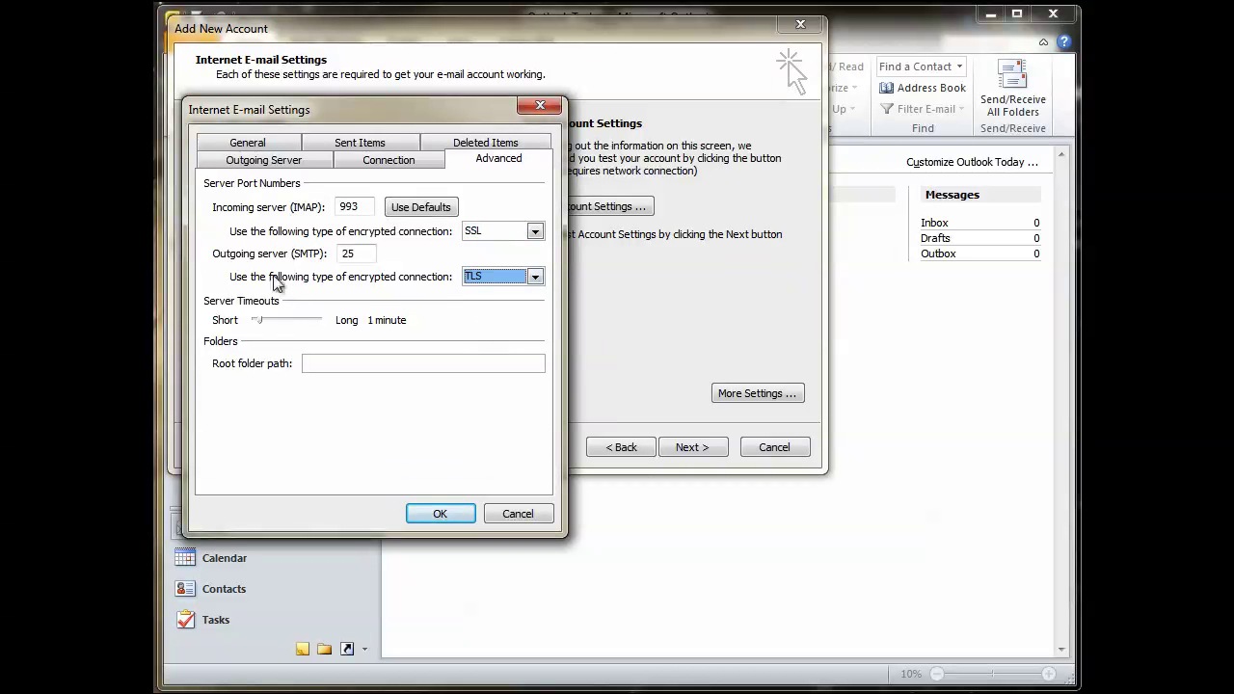
left_click(439, 516)
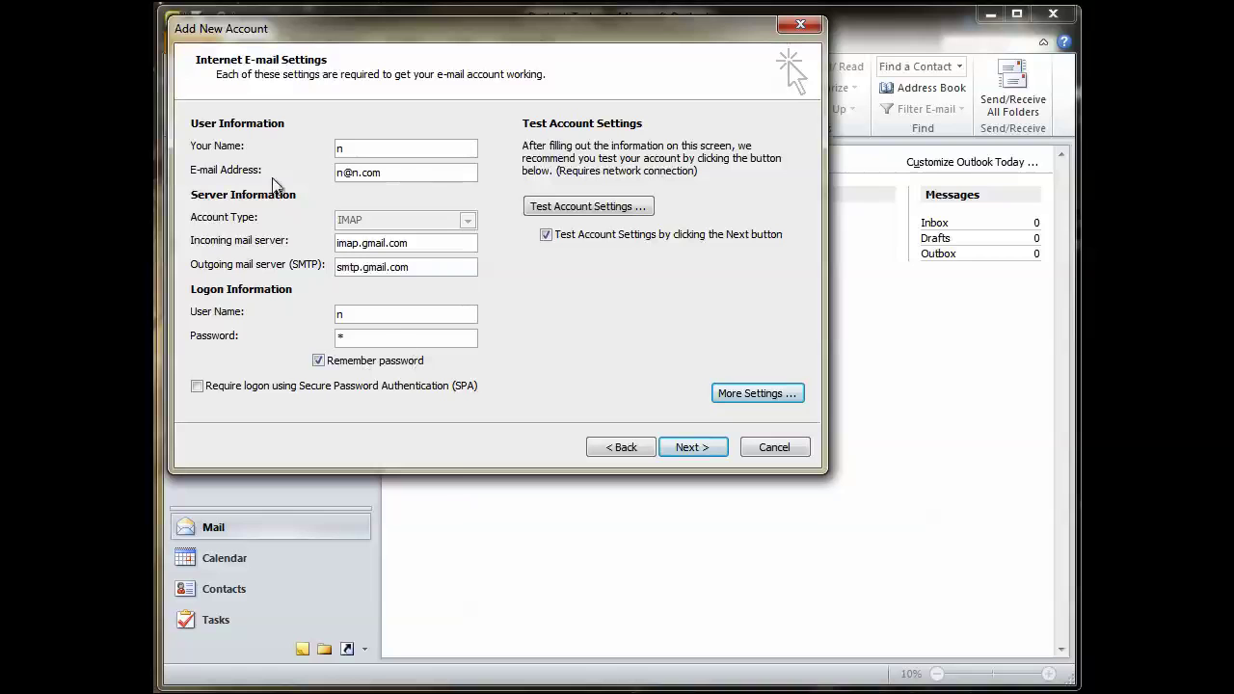